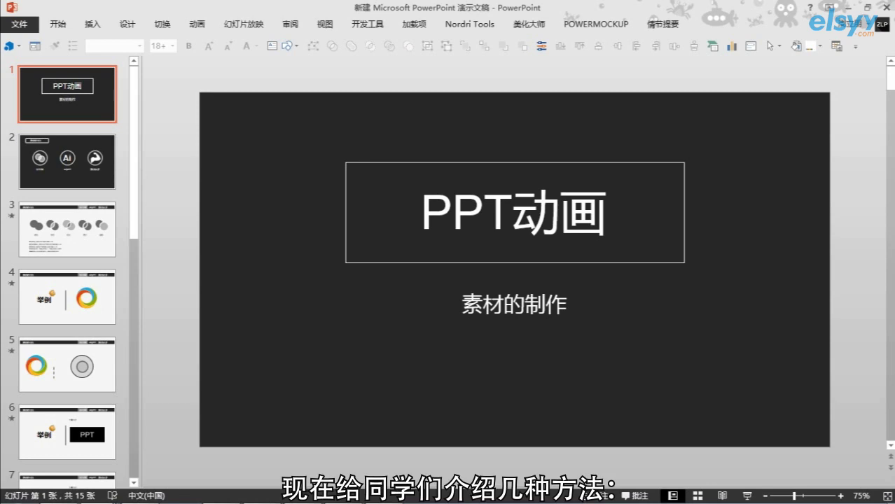
Step: On slide 3, draw a small circle in the blank area beside the explanatory text
scroll(876, 400, "down", 1)
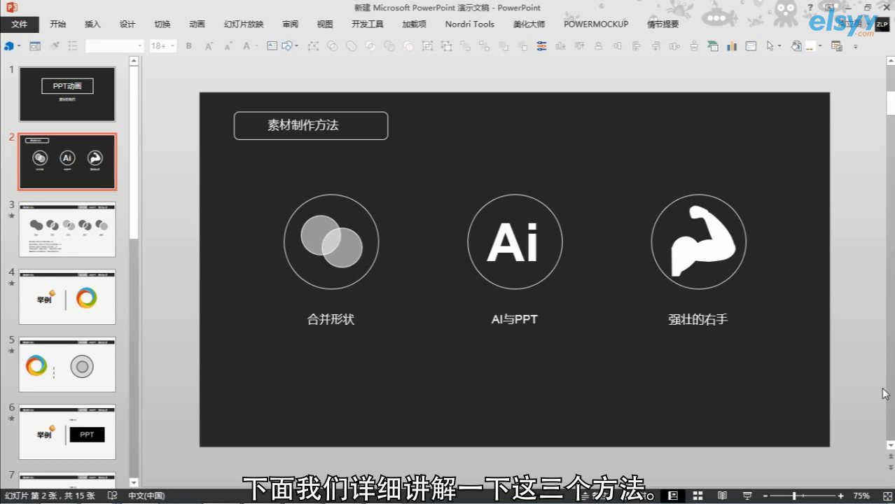
left_click(890, 396)
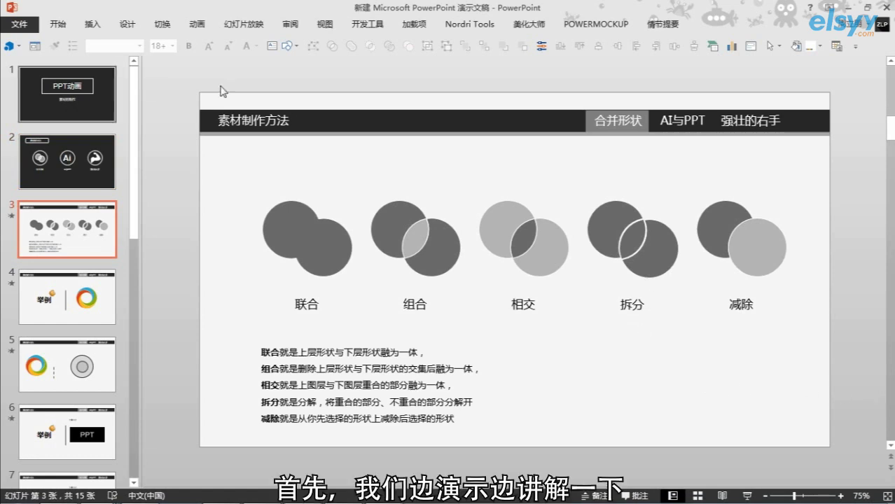
left_click(290, 45)
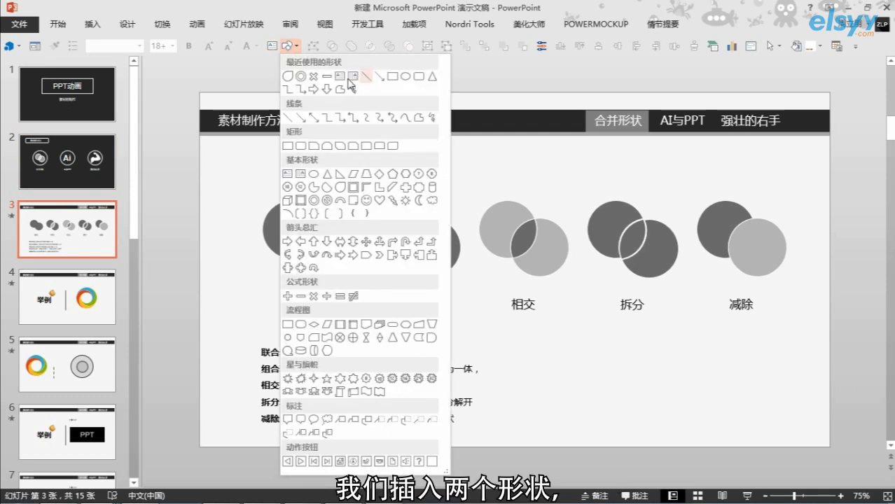
left_click(405, 76)
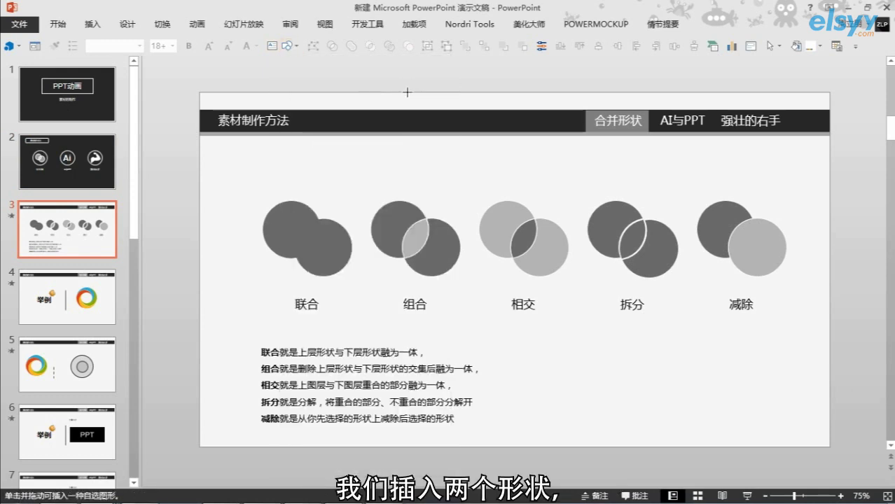
left_click_drag(534, 358, 588, 411)
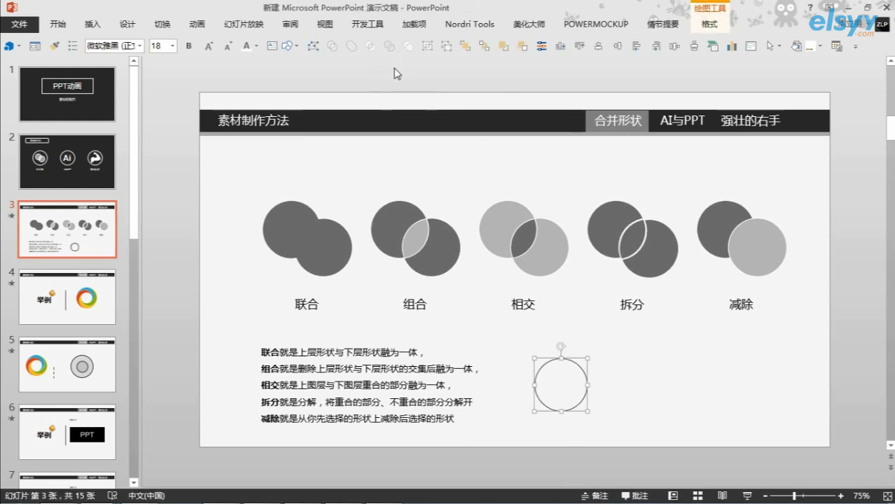
Step: Draw a small rectangle just to the right of the new circle
left_click(299, 46)
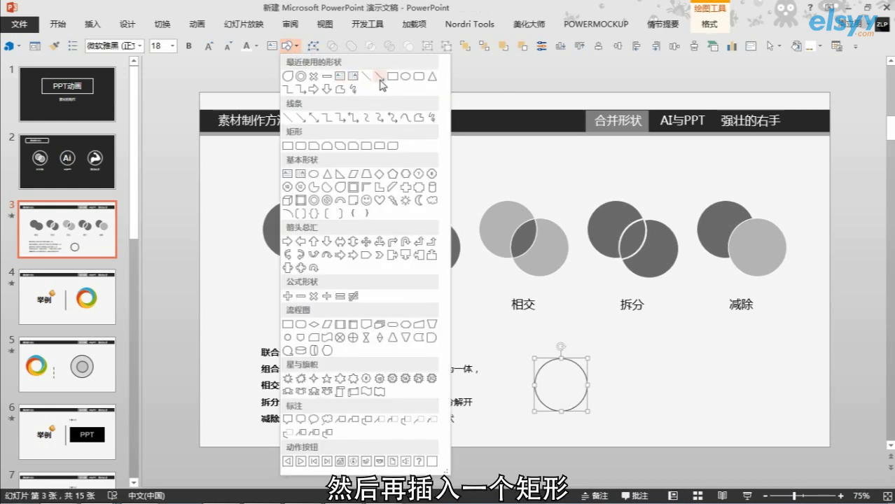
left_click(393, 75)
left_click_drag(603, 363, 671, 402)
Step: Fill the new circle and rectangle with dark gray, and move the rectangle so it overlaps the circle's right edge
left_click(582, 372)
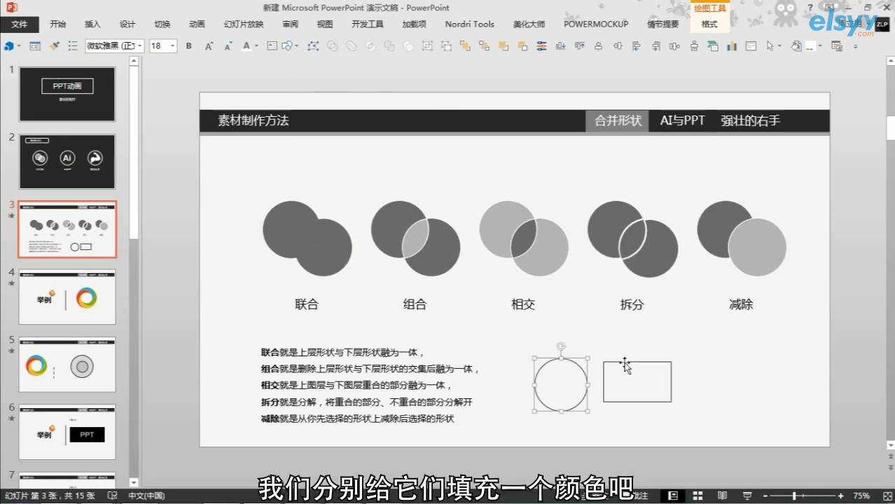
left_click(625, 363, "shift")
left_click(707, 25)
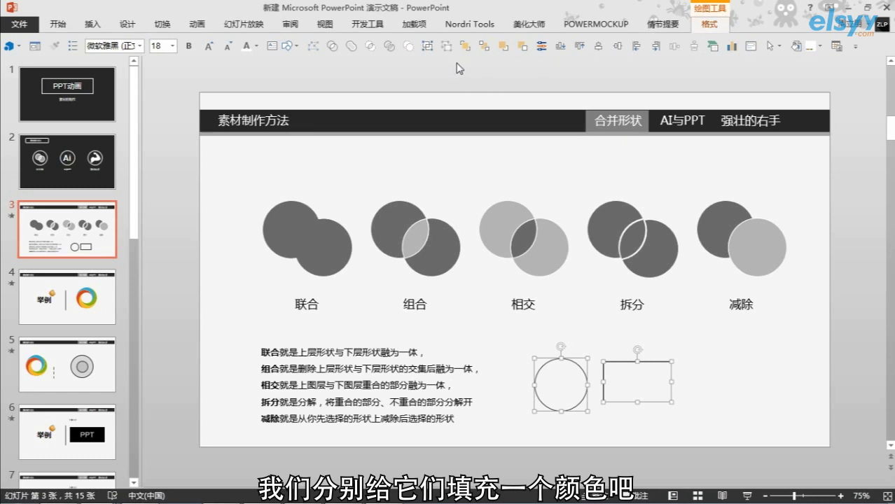
left_click(439, 48)
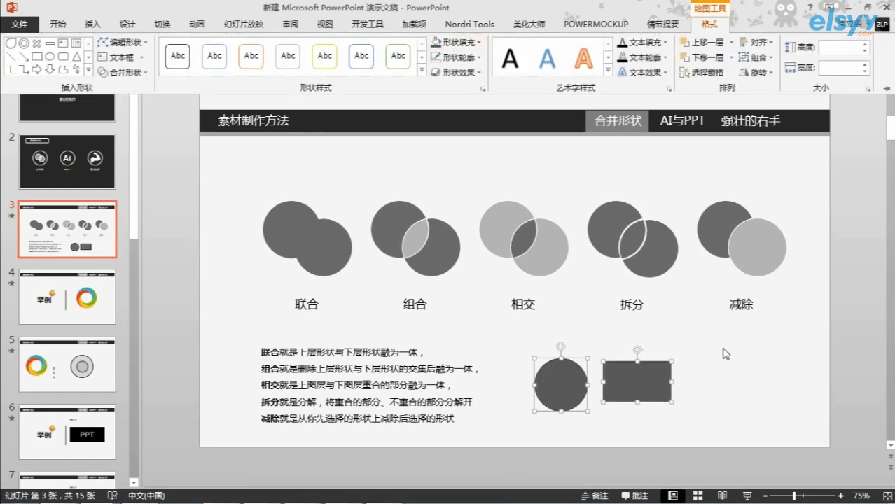
left_click(725, 357)
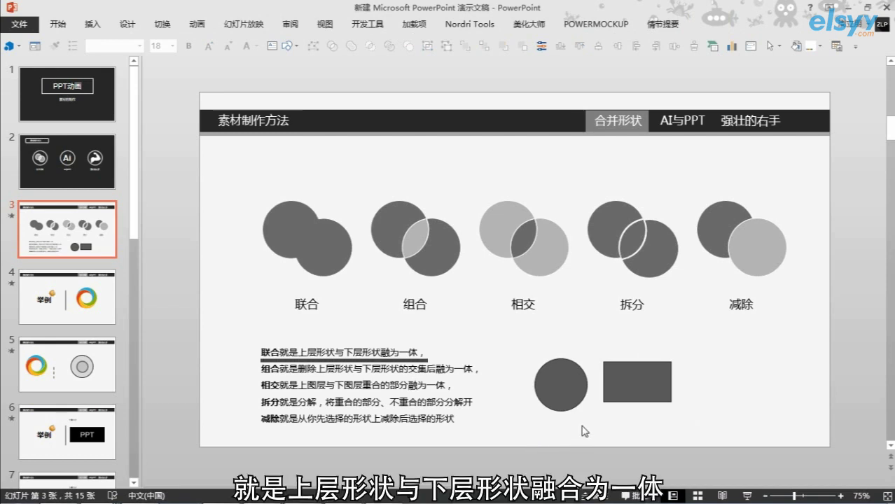
left_click_drag(626, 381, 601, 383)
Step: Merge the overlapping circle and rectangle with Union (联合) and shift the merged shape slightly to the right
left_click(554, 385, "shift")
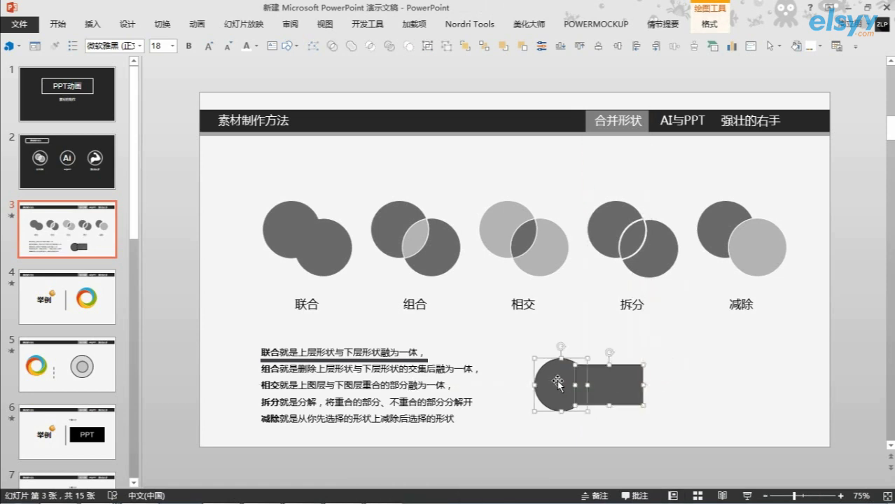
left_click(708, 27)
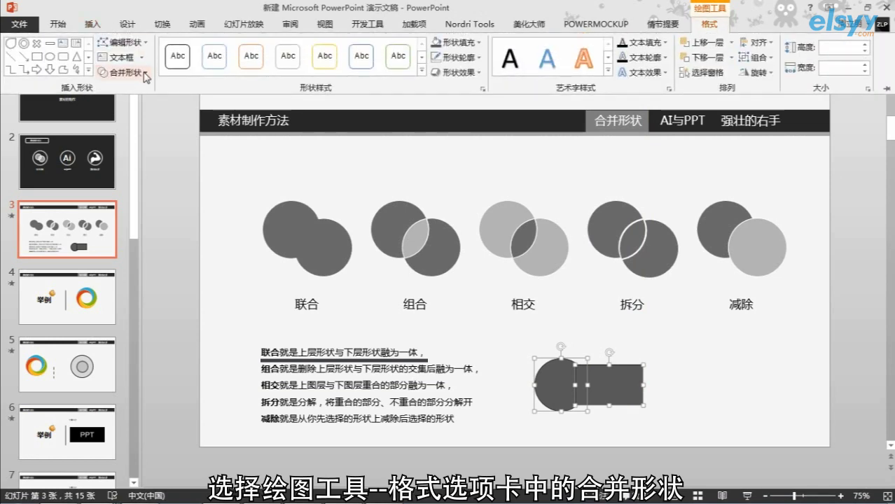
left_click(146, 77)
left_click(132, 96)
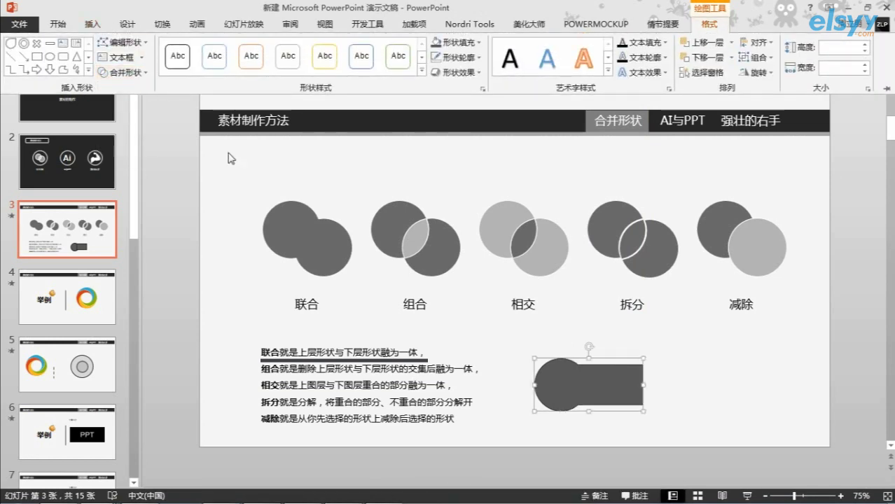
key("ctrl+F1")
mouse_move(593, 389)
left_mouse_down()
mouse_move(619, 388)
mouse_move(603, 391)
left_mouse_up()
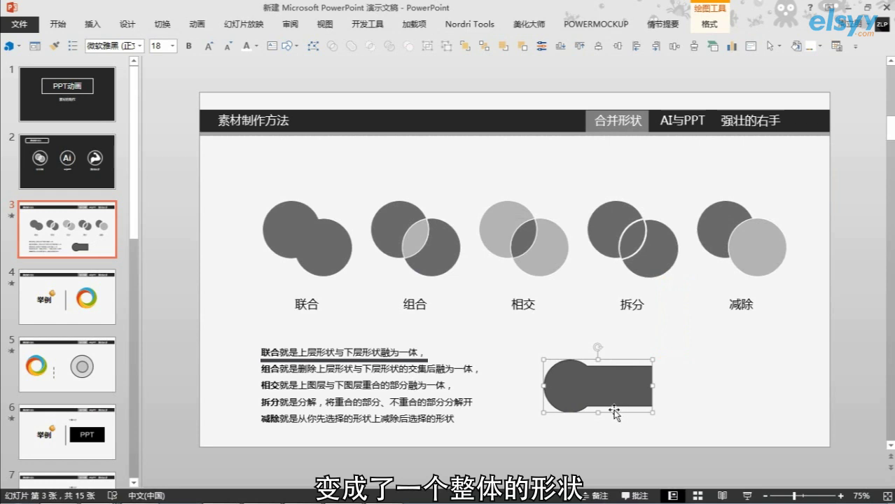
left_click(676, 385)
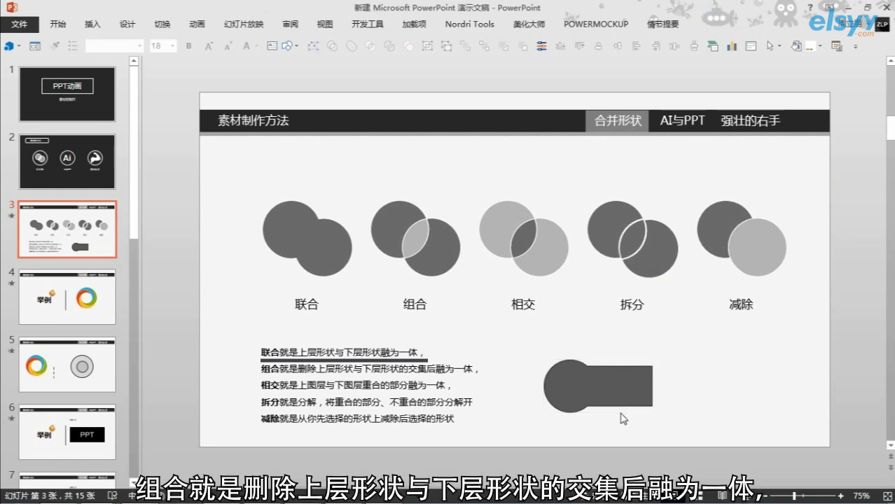
Step: Undo the move of the merged shape and the Union of the circle and rectangle
key("ctrl+z")
key("ctrl+z")
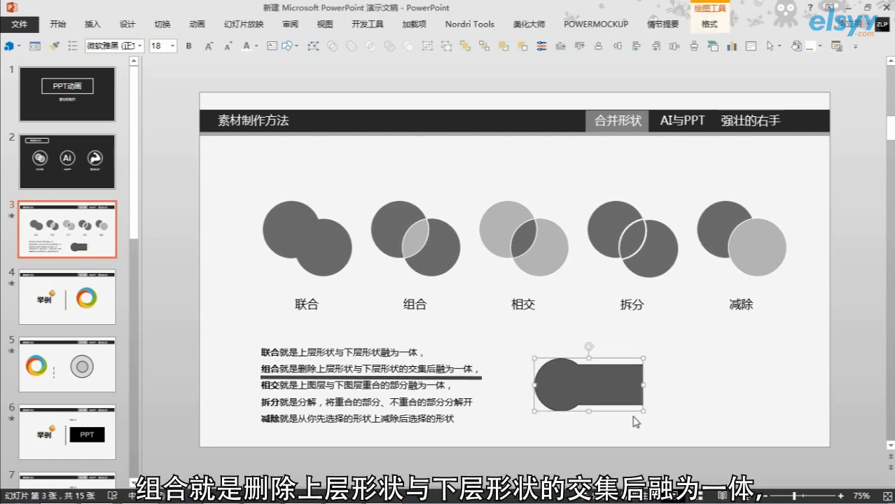
key("ctrl+z")
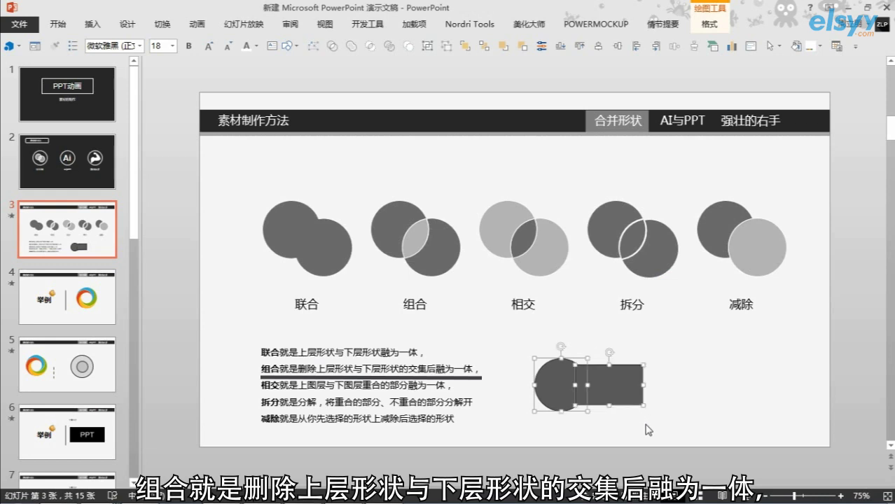
Step: Move the rectangle slightly further over the circle, merge both with Combine (组合), and shift the combined shape
key("Escape")
left_click(629, 383)
mouse_move(609, 387)
left_mouse_down()
mouse_move(609, 406)
mouse_move(595, 411)
mouse_move(602, 379)
mouse_move(611, 383)
mouse_move(604, 389)
left_mouse_up()
left_click(551, 385, "shift")
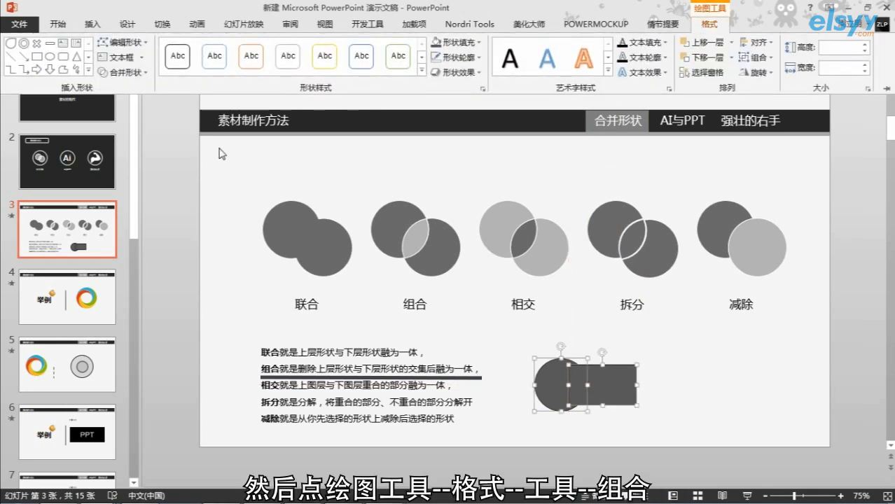
left_click(123, 72)
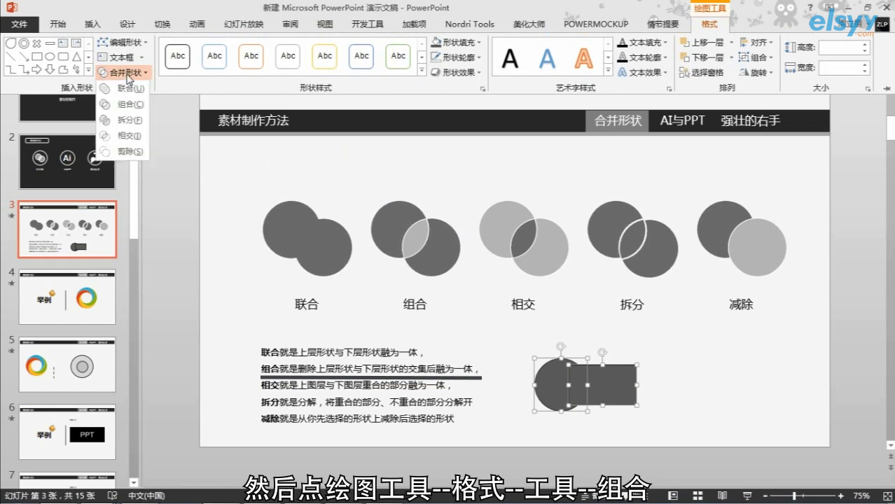
left_click(133, 105)
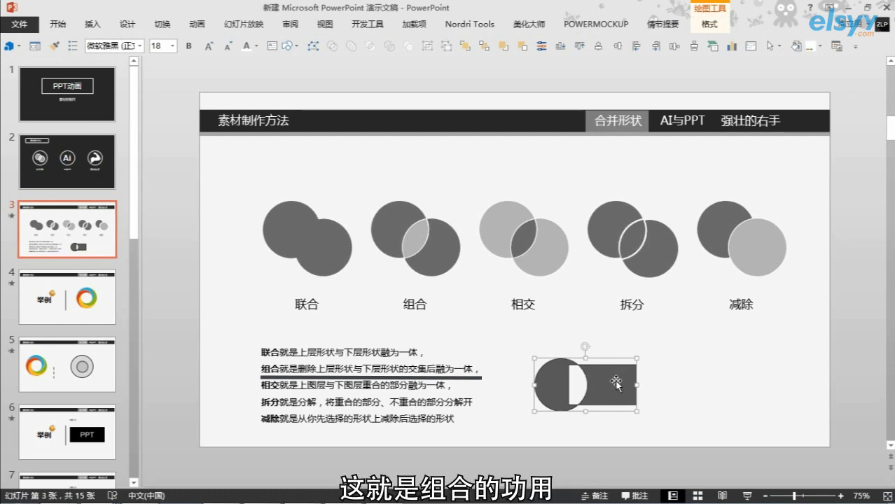
left_click_drag(616, 382, 632, 375)
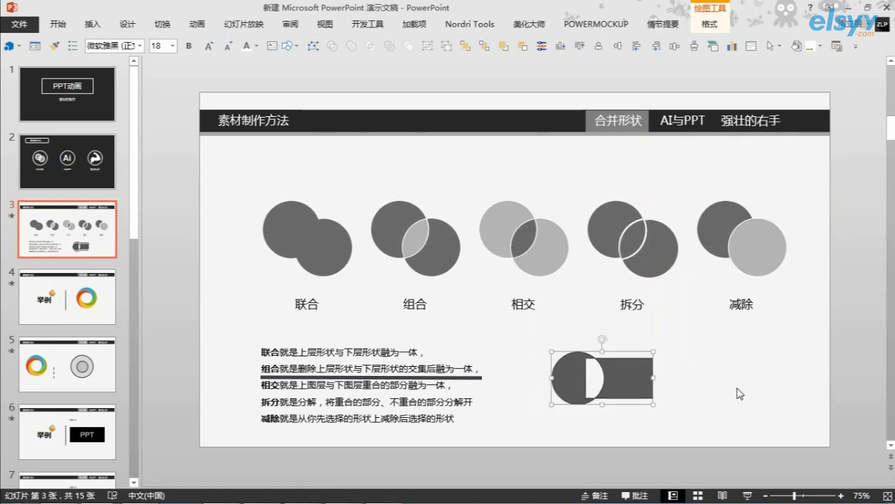
Step: Undo back to the separate circle and rectangle, and merge them with Intersect (相交)
key("ctrl+z")
key("ctrl+z")
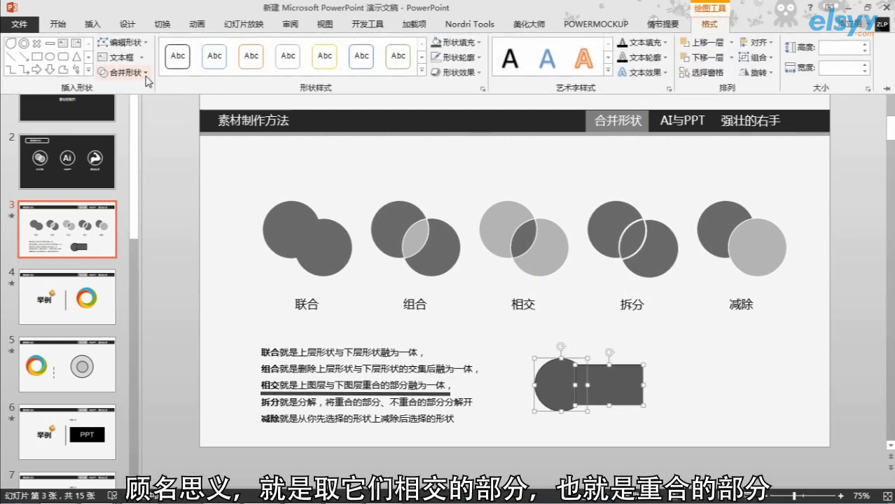
left_click(147, 74)
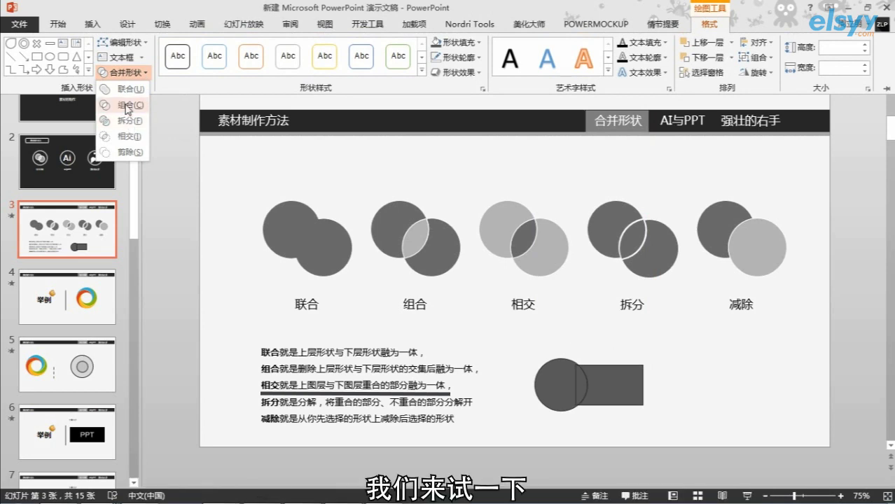
left_click(124, 145)
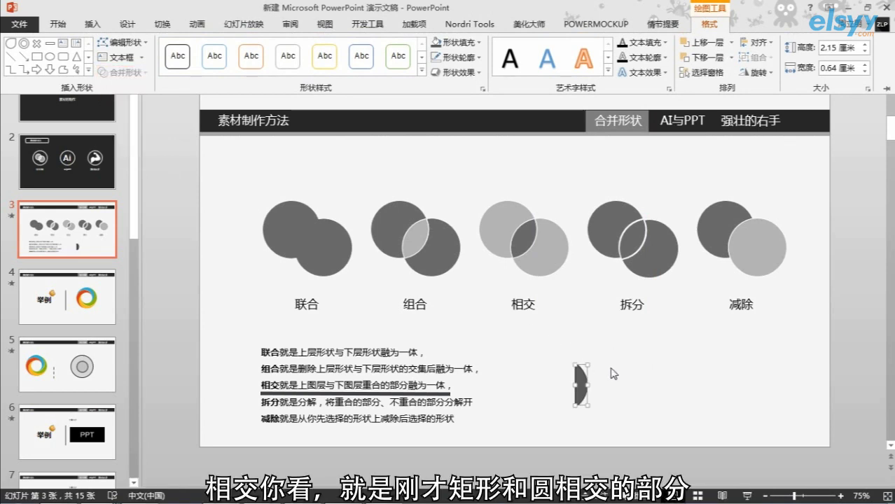
Step: Undo the Intersect, redo it to compare the overlap with the original shapes, and undo it again
key("ctrl+z")
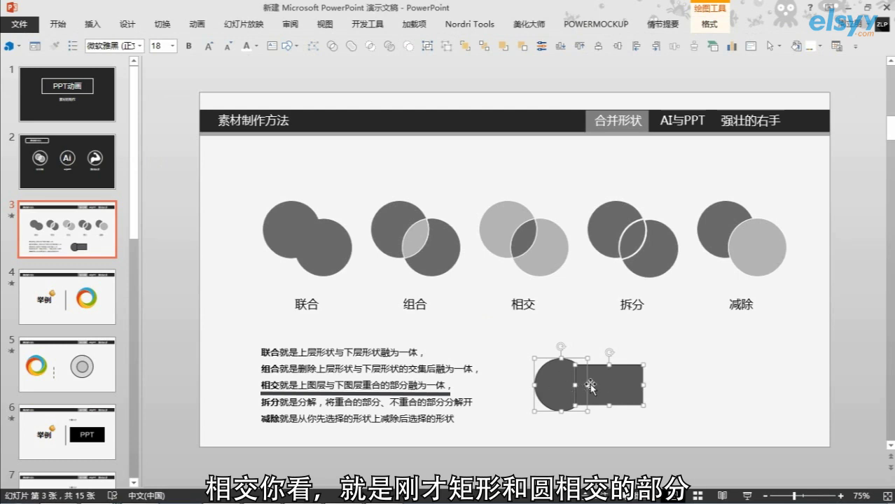
key("ctrl+y")
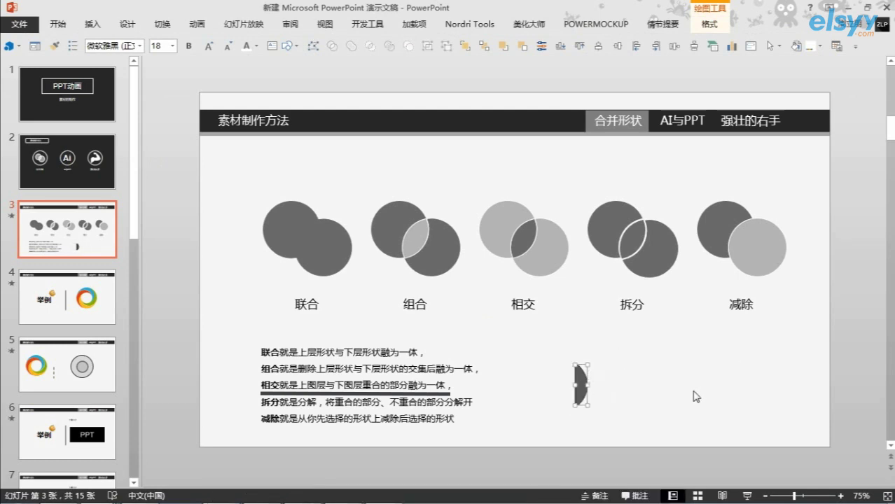
left_click(686, 389)
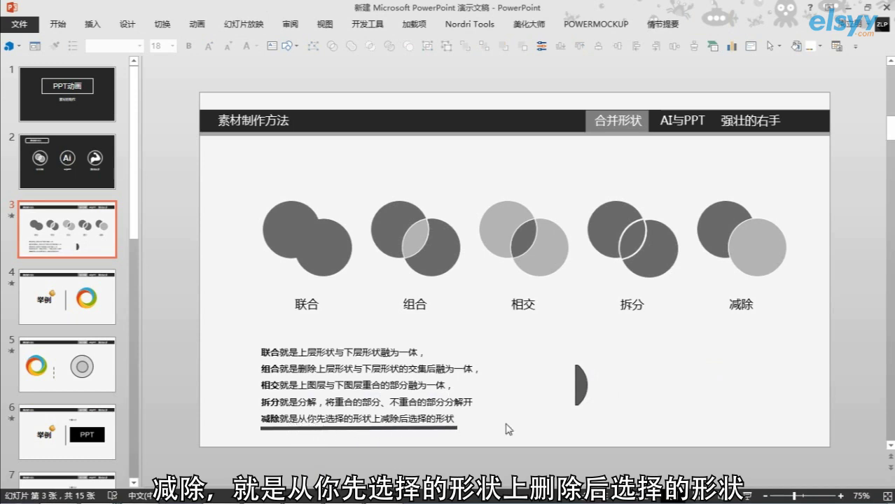
key("ctrl+z")
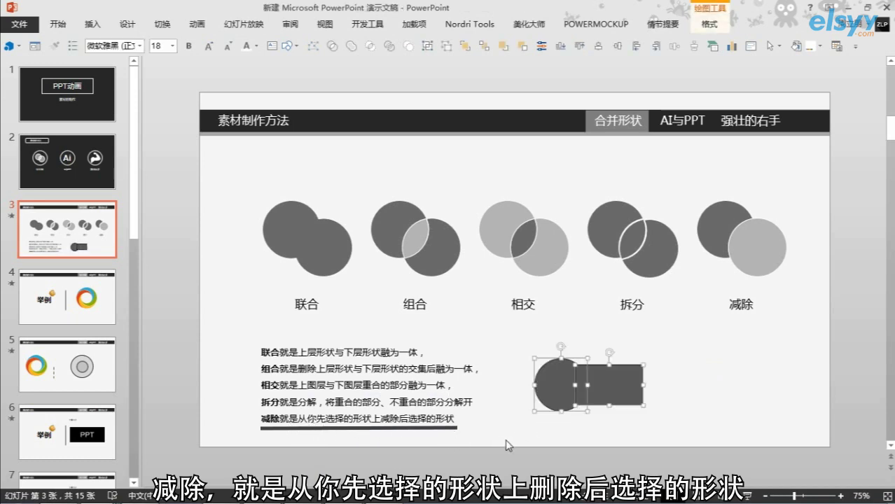
Step: Select the circle first and the rectangle second, merge them with Subtract (剪除), and undo the subtraction
left_click(523, 439)
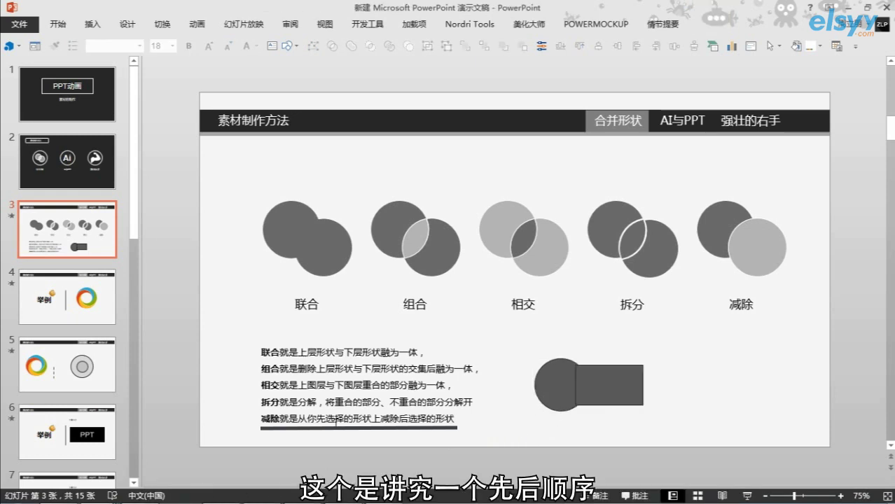
left_click(572, 404)
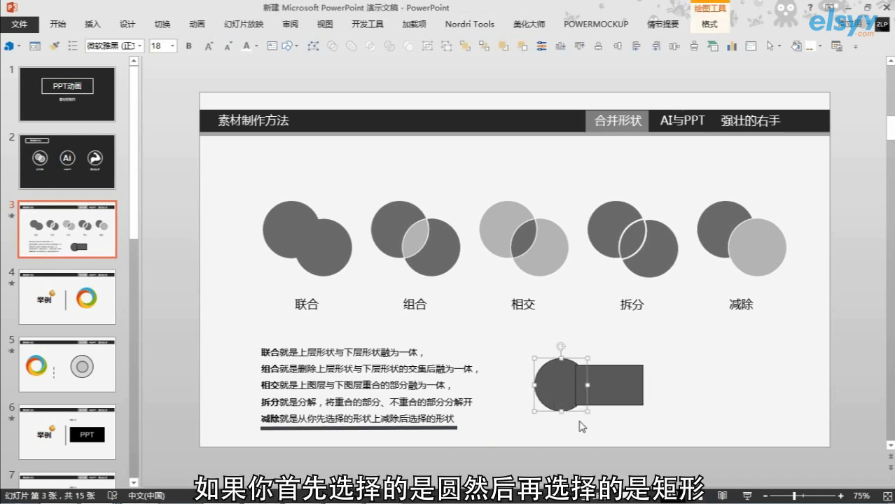
left_click(624, 392, "shift")
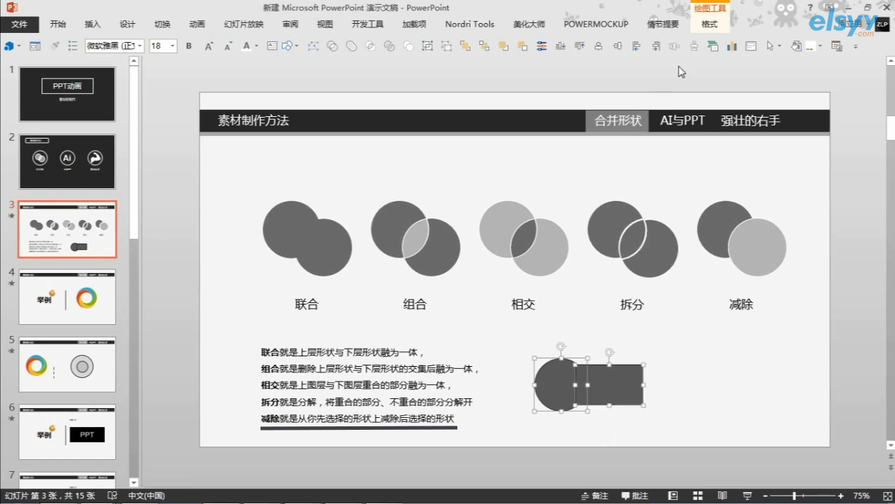
left_click(704, 26)
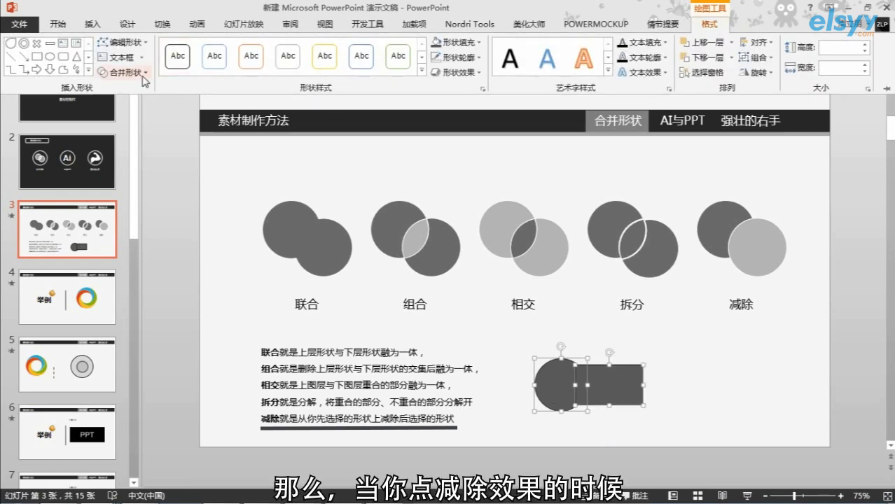
left_click(123, 72)
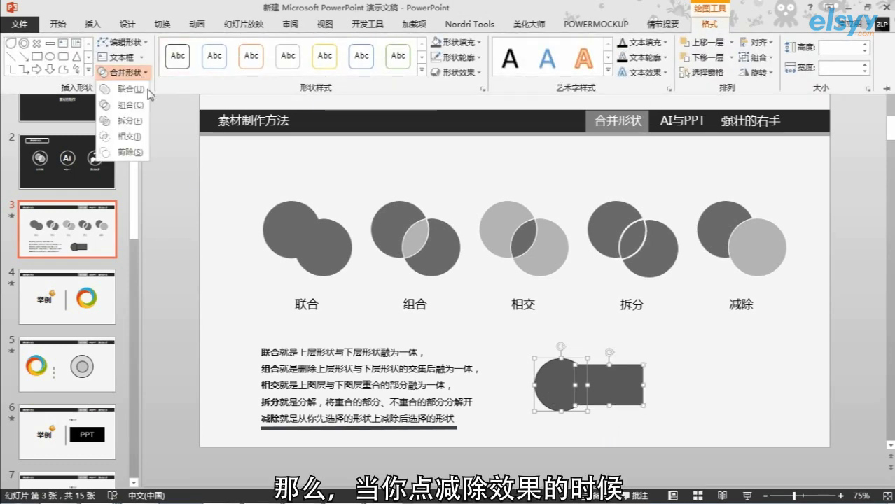
left_click(126, 152)
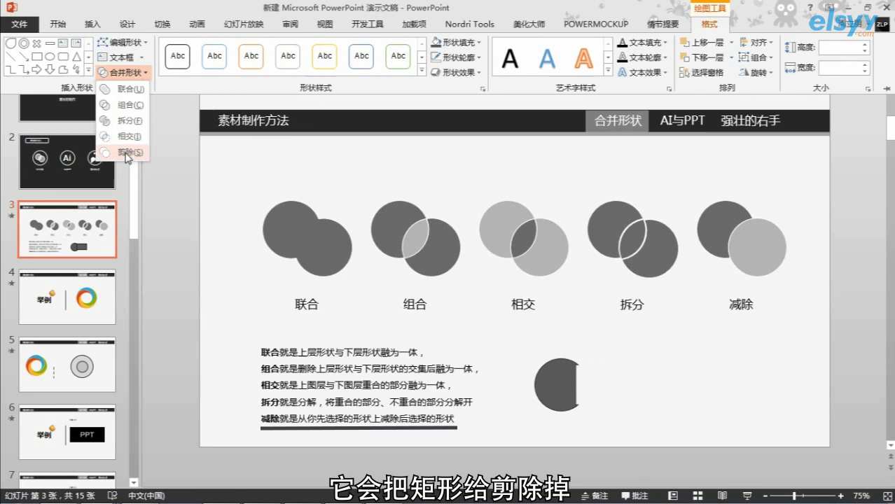
key("ctrl+z")
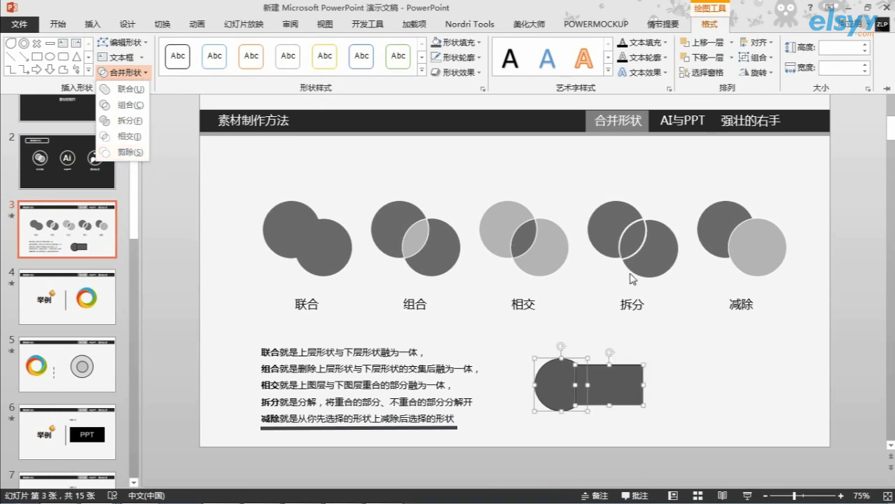
Step: Select the rectangle first and the circle second, merge them with Subtract (剪除), and undo the subtraction
left_click(693, 340)
left_click(708, 382)
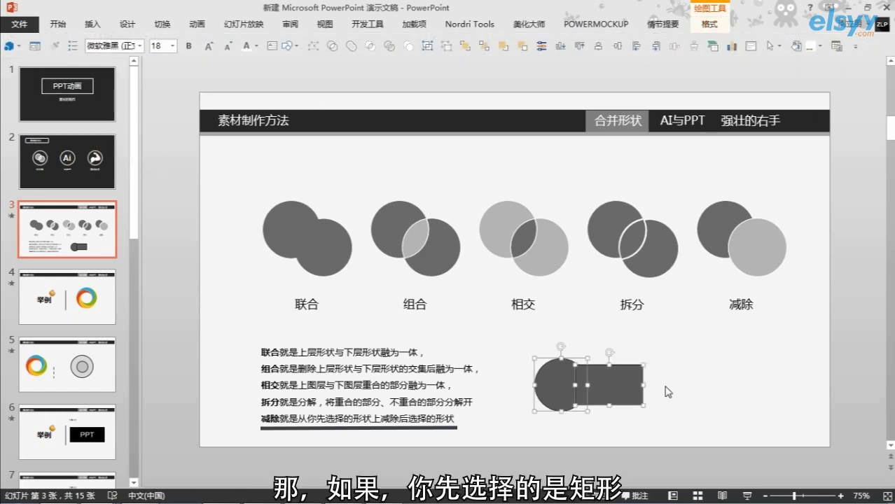
left_click(666, 392)
left_click(599, 394)
left_click(557, 385, "shift")
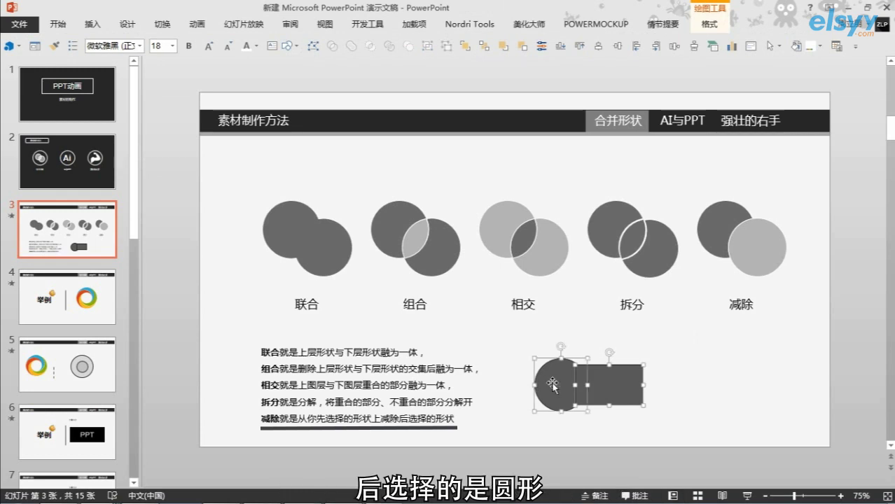
left_click(707, 25)
left_click(135, 74)
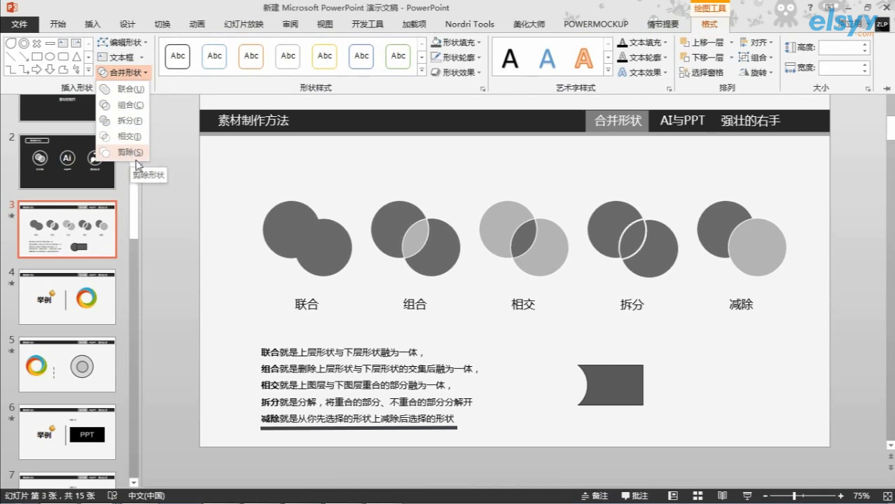
left_click(311, 328)
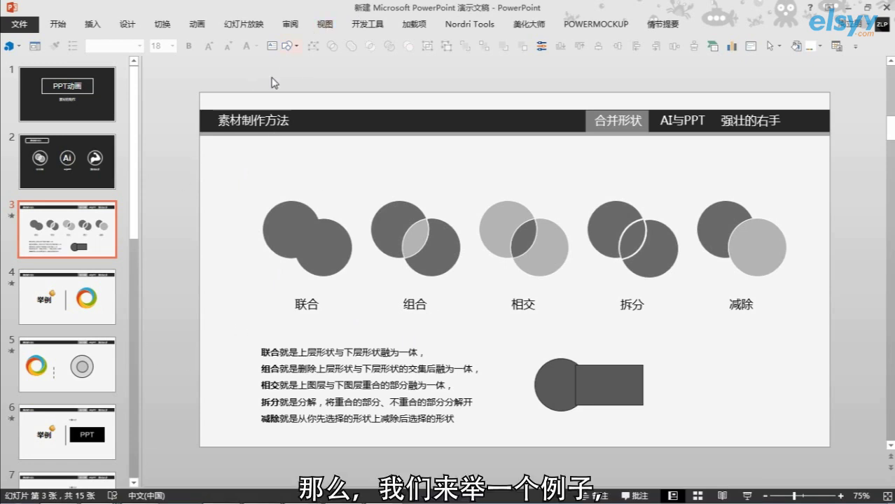
Step: Play slide 4 with the coloured ring as a slide show from the current slide, and exit the show
left_click(87, 297)
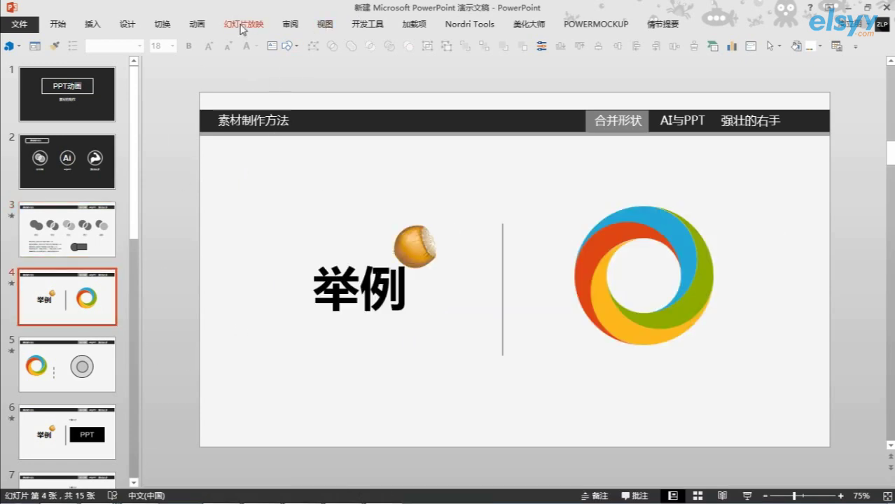
left_click(242, 24)
left_click(44, 36)
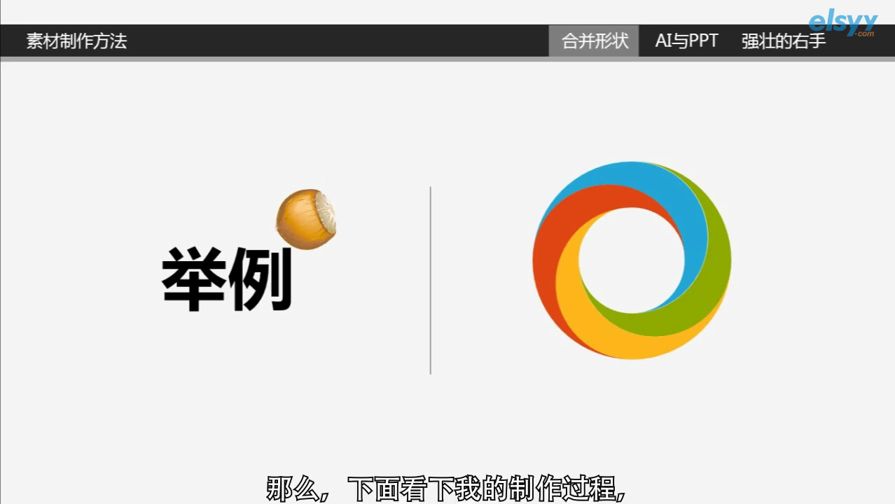
key("Escape")
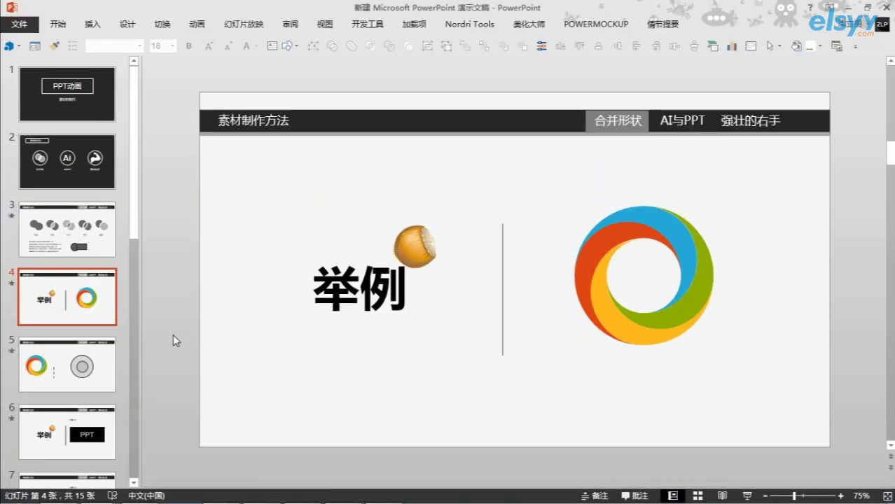
Step: On slide 5, move a grey circle from beside the slide onto the concentric circles, horizontally tangent to both, and middle-align it with the large circle
key("Page_Down")
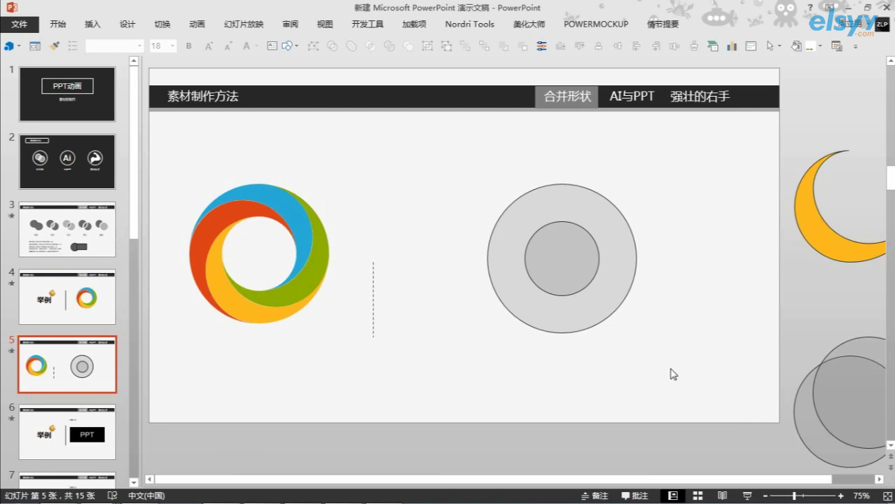
mouse_move(853, 393)
left_mouse_down()
mouse_move(716, 394)
mouse_move(609, 346)
mouse_move(535, 250)
mouse_move(552, 244)
left_mouse_up()
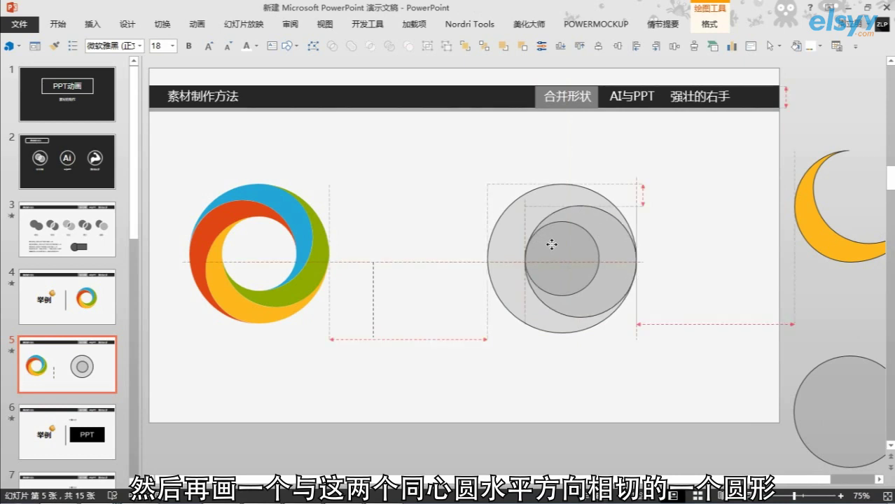
left_click_drag(552, 245, 551, 245)
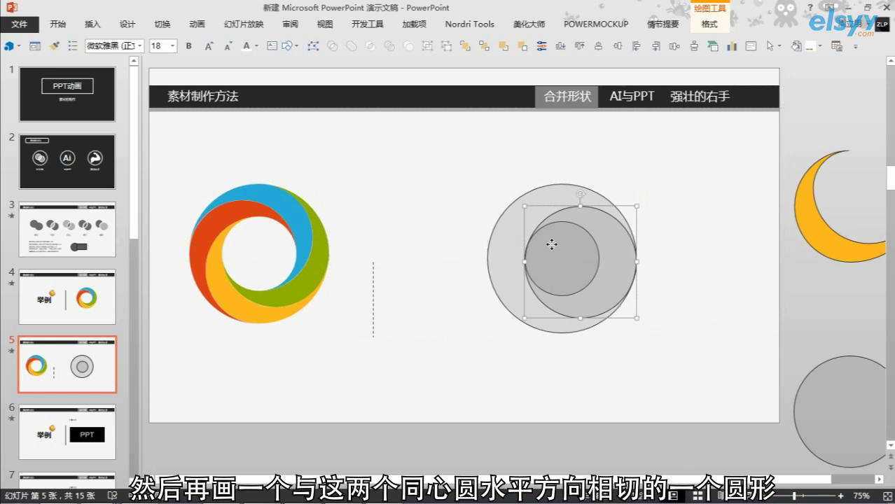
left_click(560, 188, "shift")
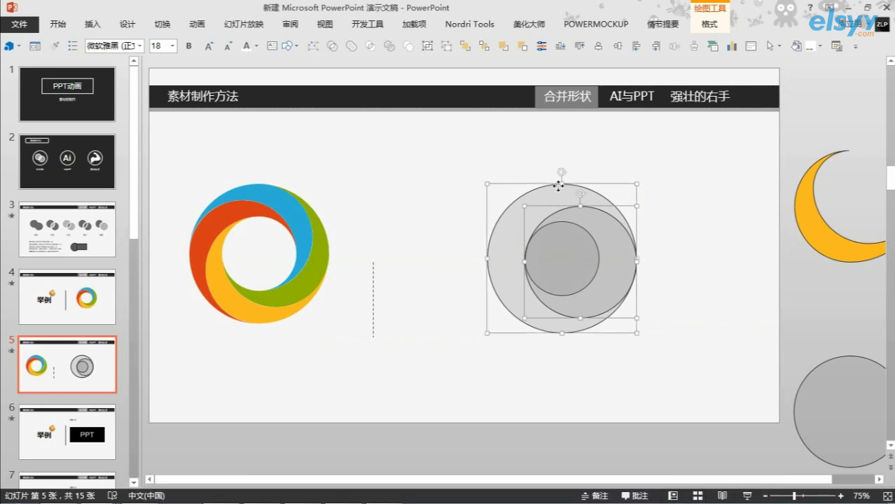
left_click(617, 48)
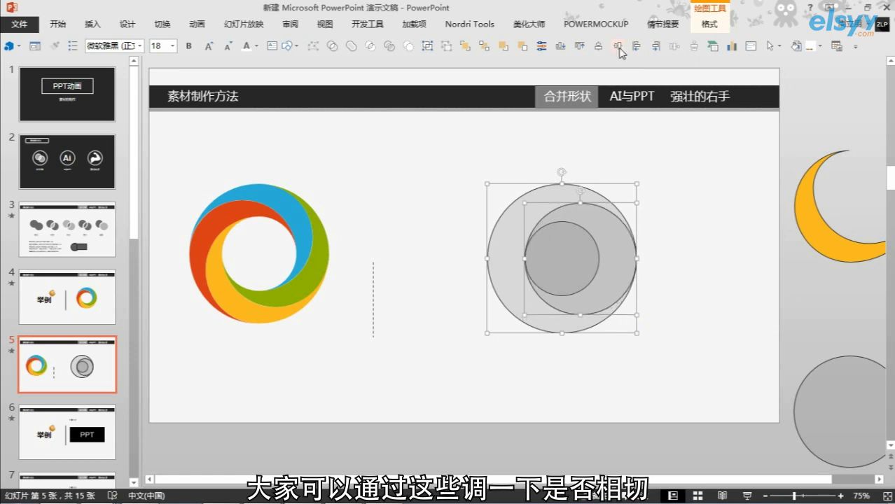
left_click(729, 257)
Step: Move the other grey circle from beside the slide onto the concentric circles so that it is vertically tangent to both
left_click_drag(843, 405, 557, 273)
scroll(557, 280, "up", 1)
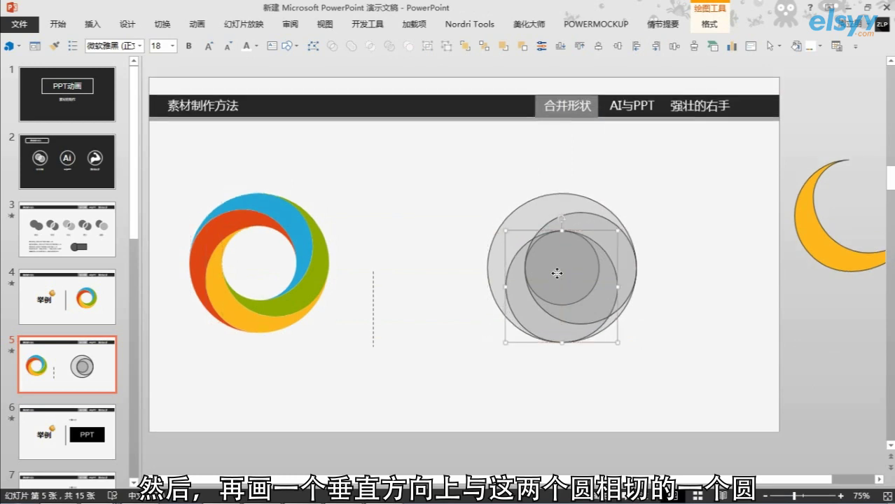
left_click(731, 309)
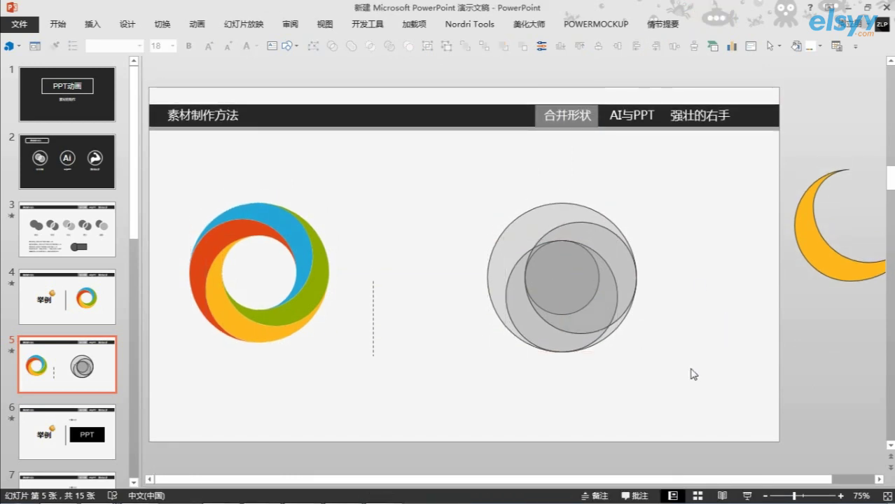
Step: Lay the yellow crescent over the matching area of the overlapping circles for comparison, and return it beside the slide
left_click(830, 258)
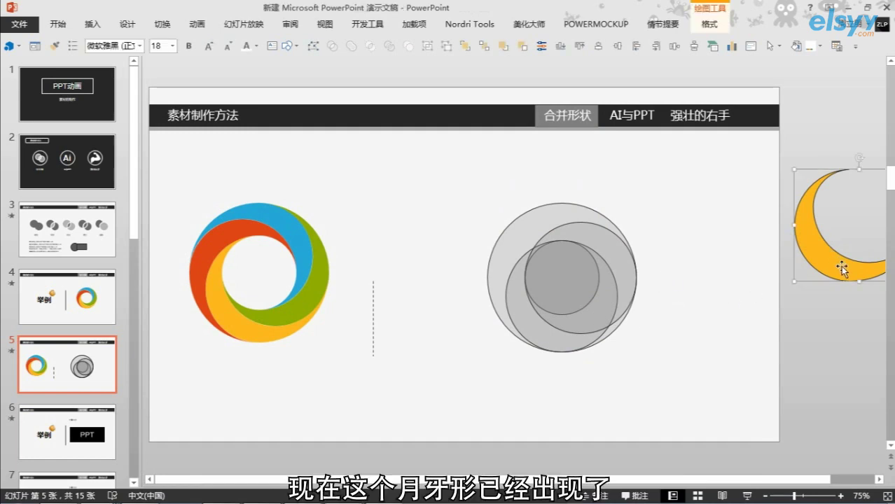
left_click_drag(831, 264, 542, 332)
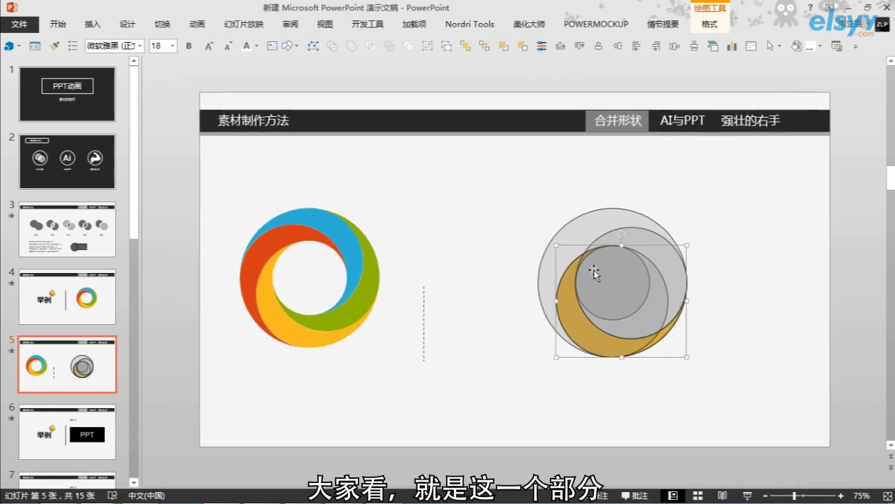
left_click(749, 351)
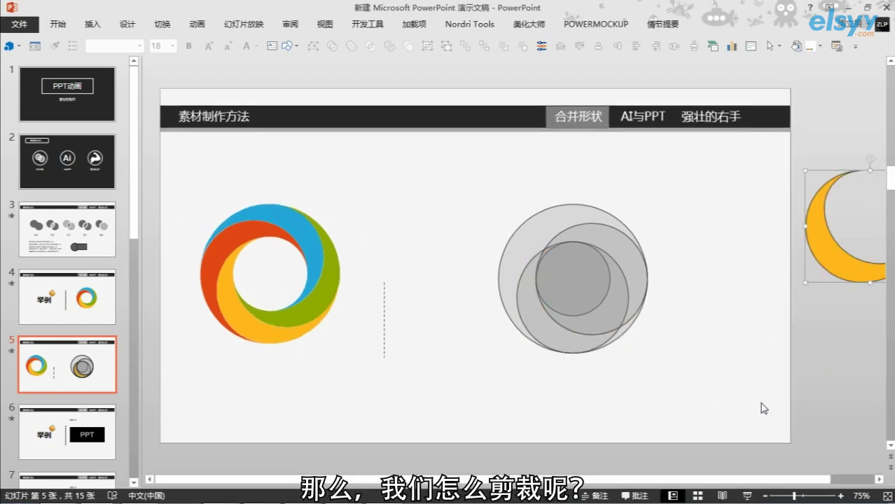
left_click(721, 406)
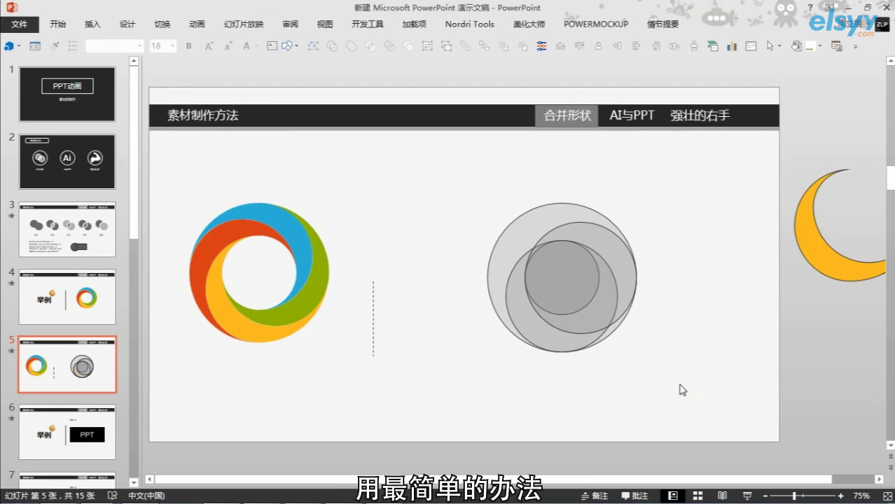
Step: Split all the overlapping circles with Fragment (拆分), join the crescent's pieces with Union (联合), and pull the crescent away from the rest
left_click_drag(689, 413, 444, 184)
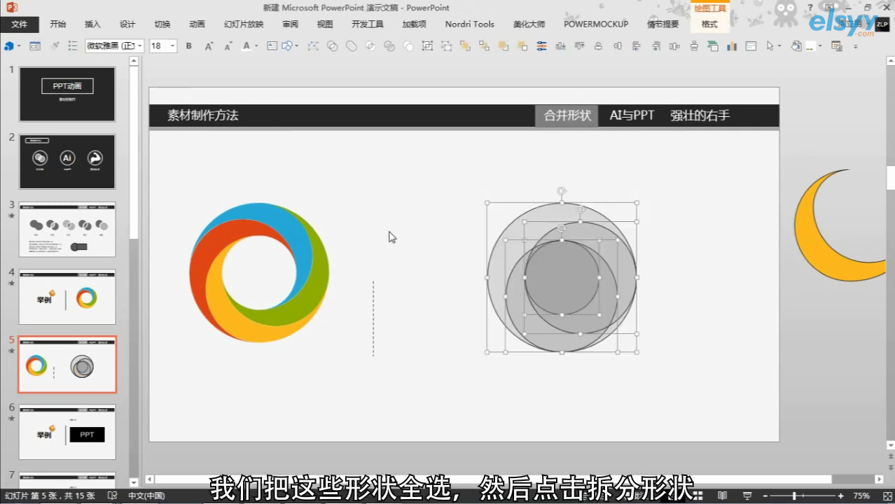
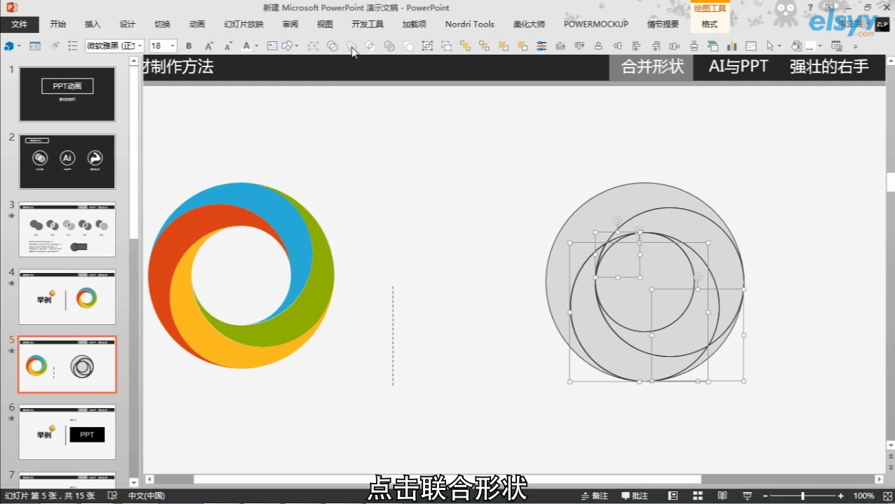
scroll(587, 288, "down", 2, "ctrl")
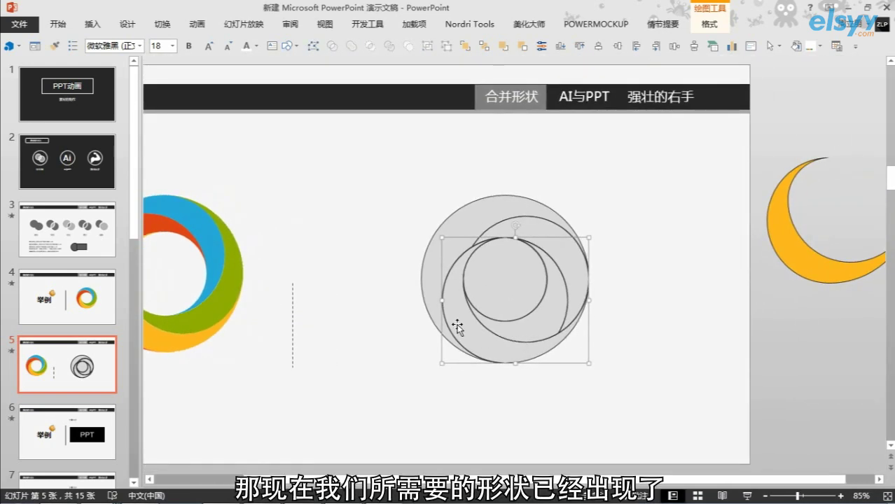
left_click_drag(464, 358, 344, 390)
scroll(433, 370, "down", 1, "ctrl")
left_click_drag(448, 393, 424, 382)
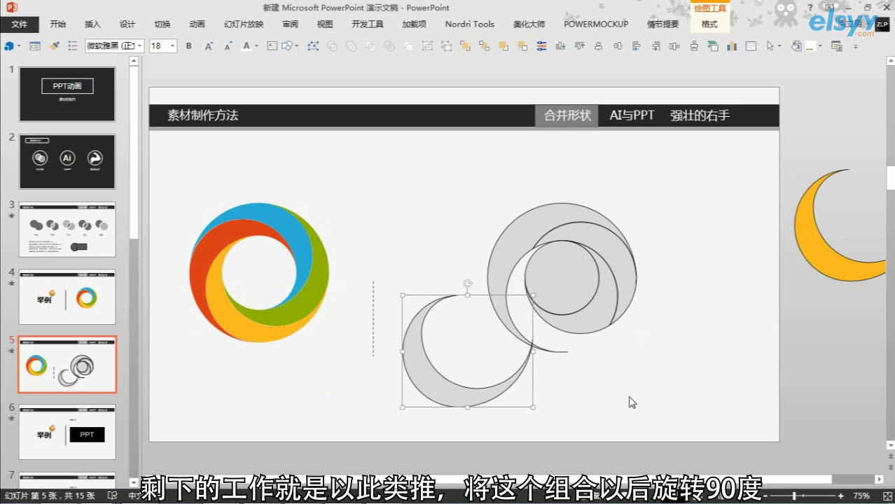
Step: Undo the crescent's moves, the union and the fragmenting, back to the intact overlapping circles
key("ctrl+z")
key("ctrl+z")
key("ctrl+z")
key("ctrl+z")
key("ctrl+z")
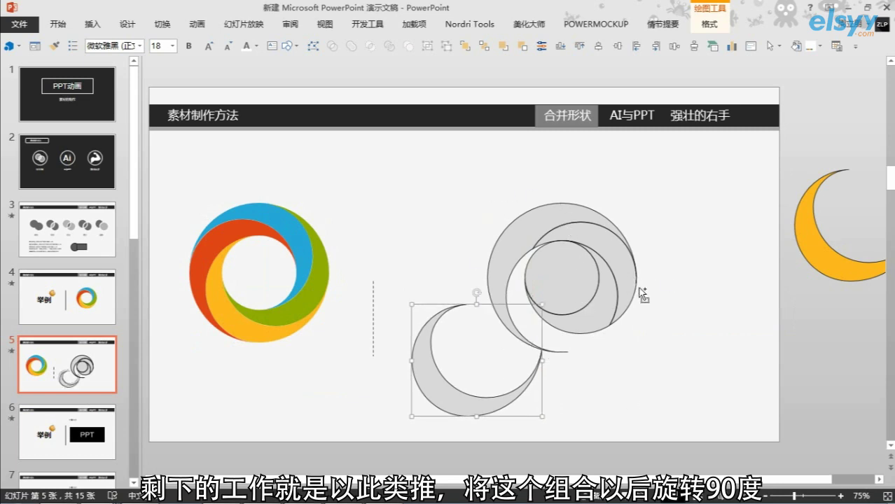
Step: Rotate the grouped overlapping circles 90° clockwise and ungroup them
left_click_drag(561, 186, 634, 292)
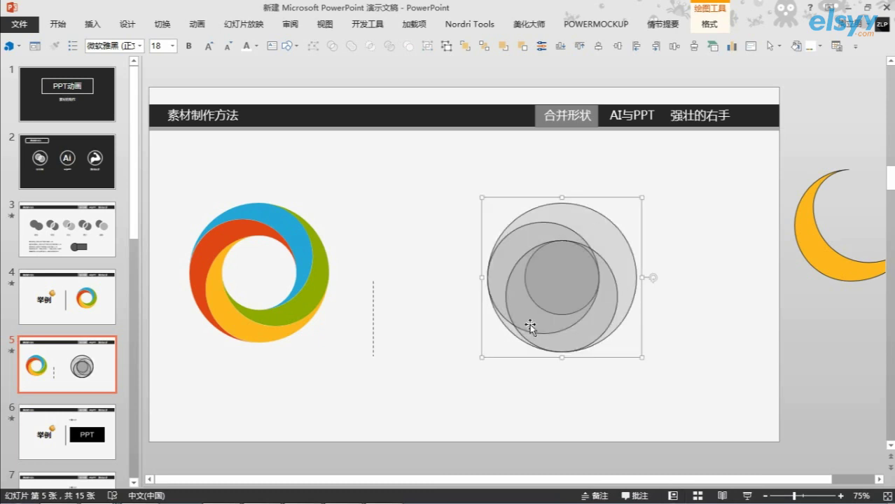
key("ctrl+shift+g")
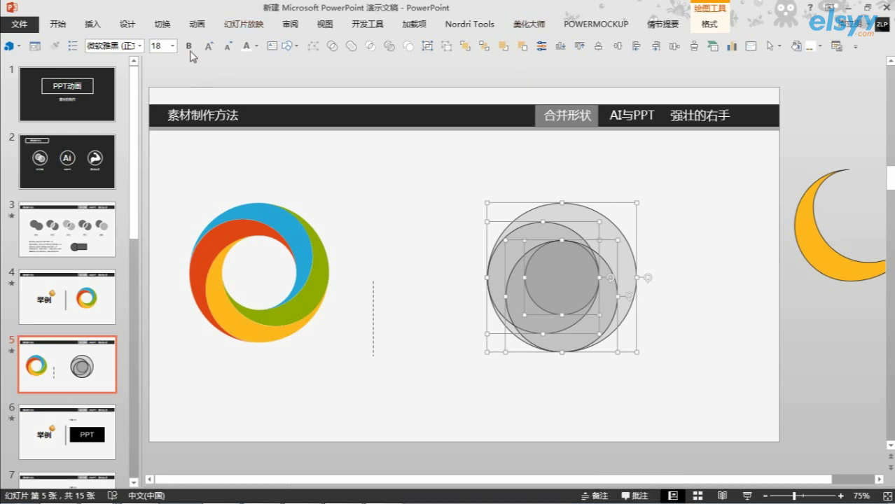
Step: Play the slide show from slide 5, advance to the vector text animation on slide 6, and exit the show
left_click(244, 24)
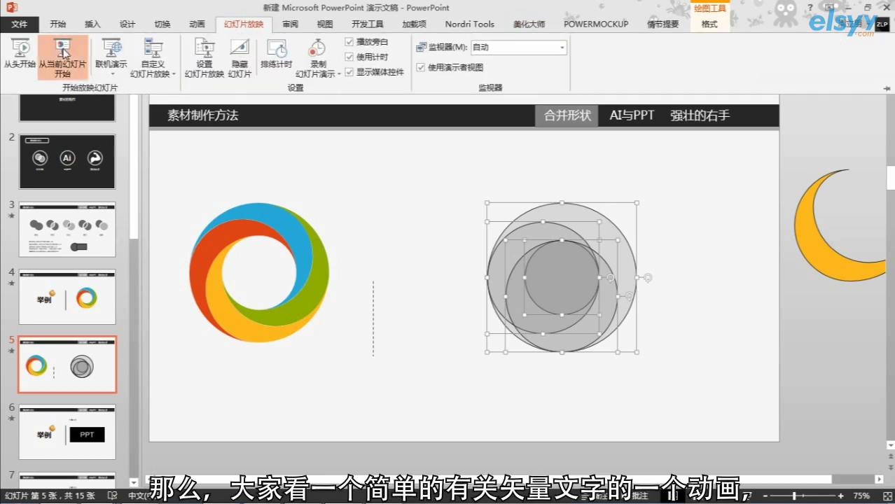
left_click(76, 51)
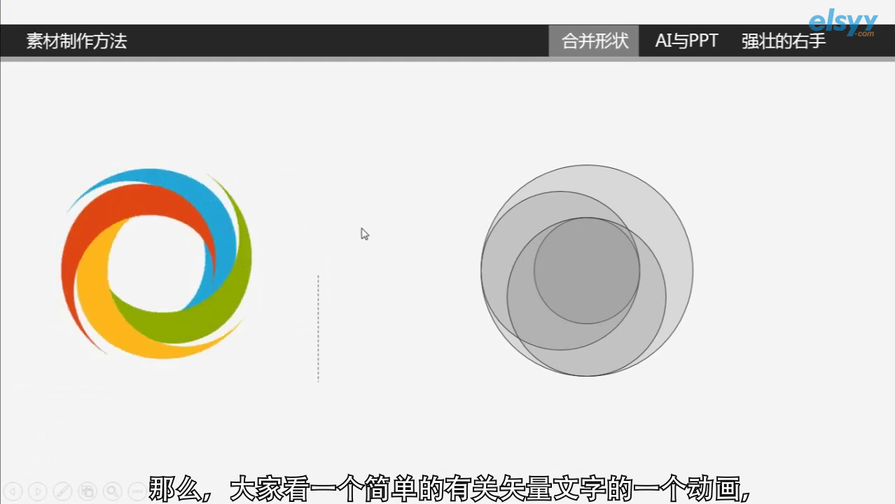
left_click(364, 237)
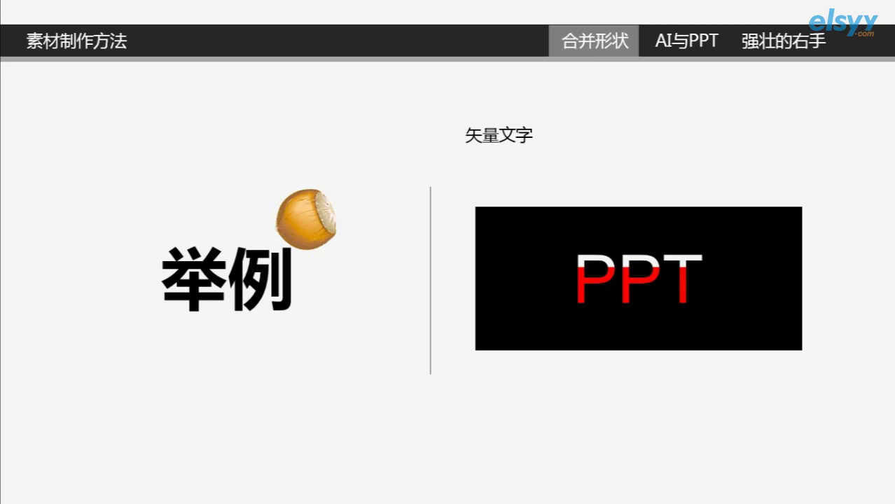
key("Escape")
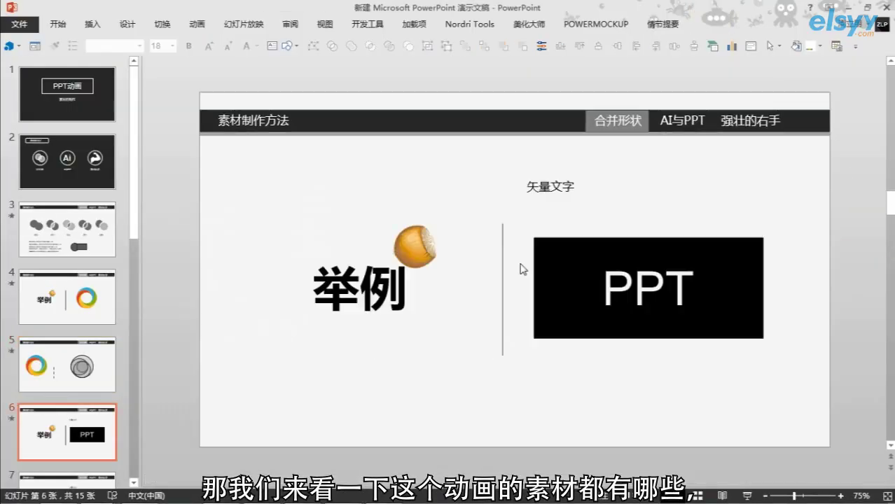
Step: Move the black PPT box on slide 6 upward to uncover the red rectangle behind it
left_click(603, 257)
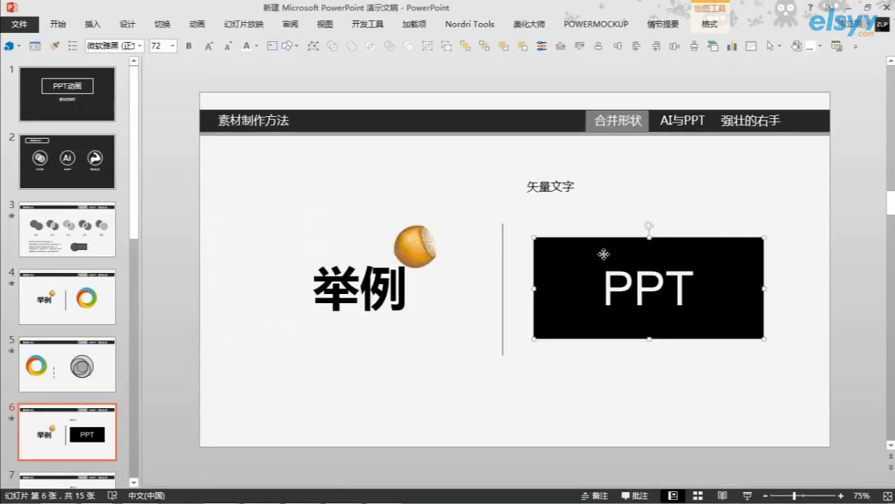
mouse_move(578, 250)
left_mouse_down()
mouse_move(582, 363)
mouse_move(573, 202)
mouse_move(581, 194)
left_mouse_up()
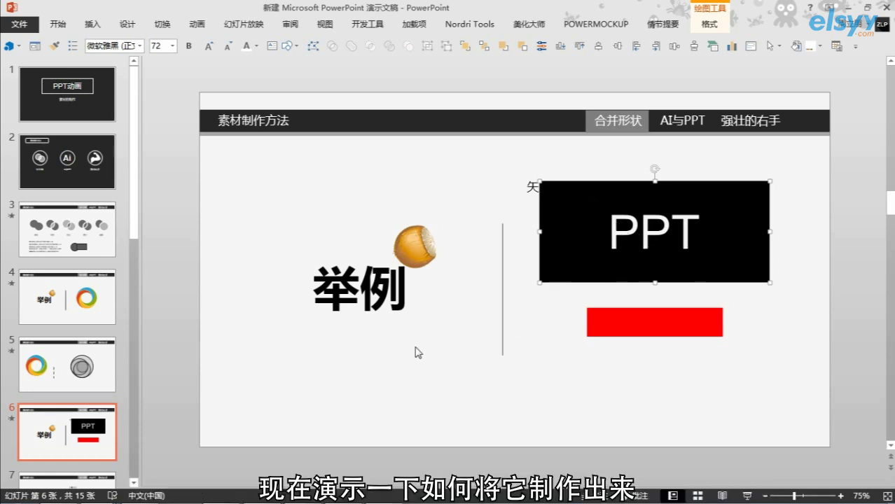
Step: On slide 7, draw a wide rectangle to the right of the vertical divider, below the 矢量文字 label
scroll(88, 371, "down", 3)
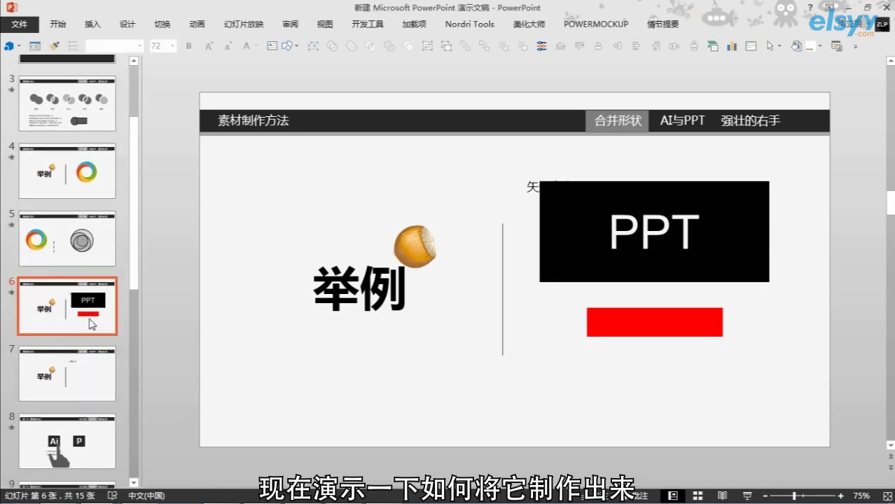
left_click(95, 382)
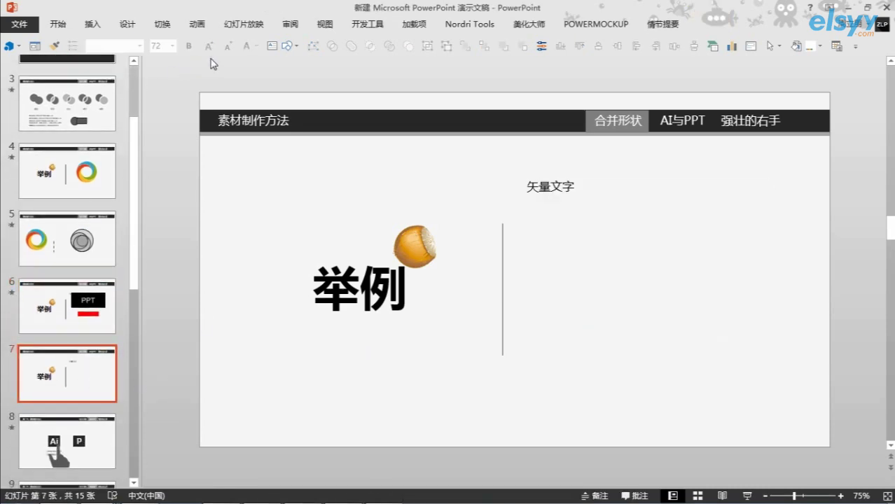
left_click(288, 48)
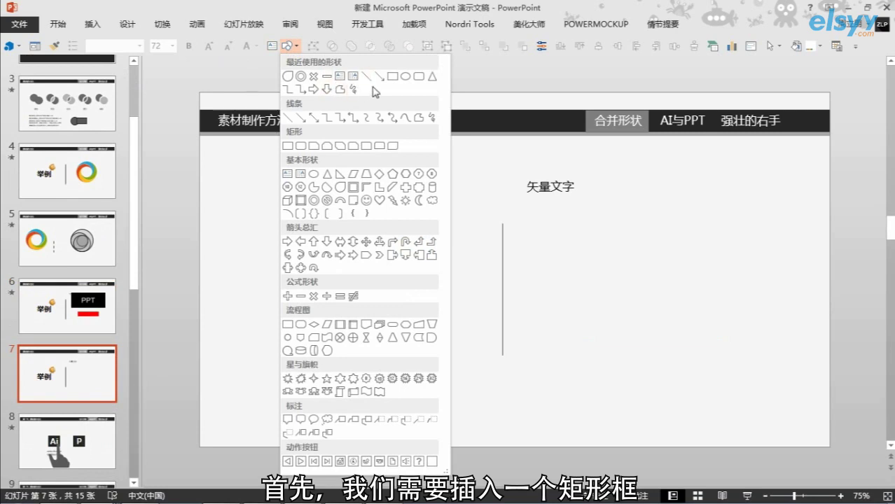
left_click(393, 78)
left_click_drag(564, 236, 759, 309)
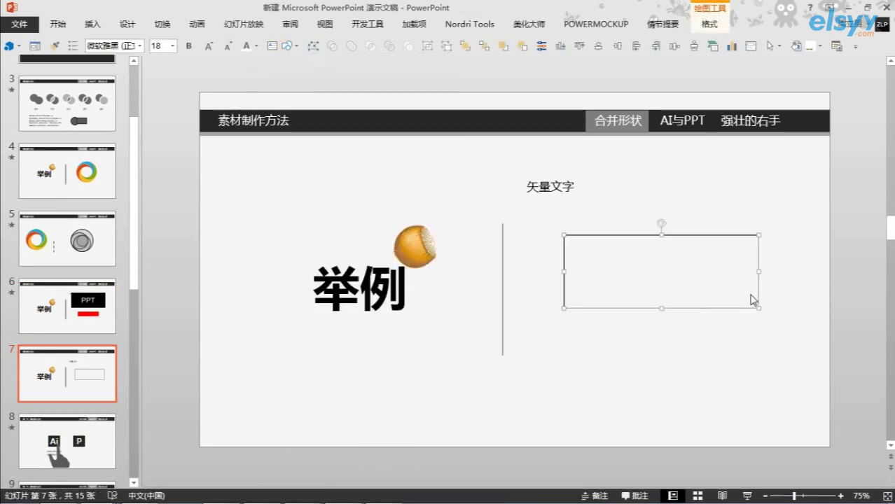
Step: Fill the rectangle on slide 7 with solid dark gray and deselect it
left_click(709, 25)
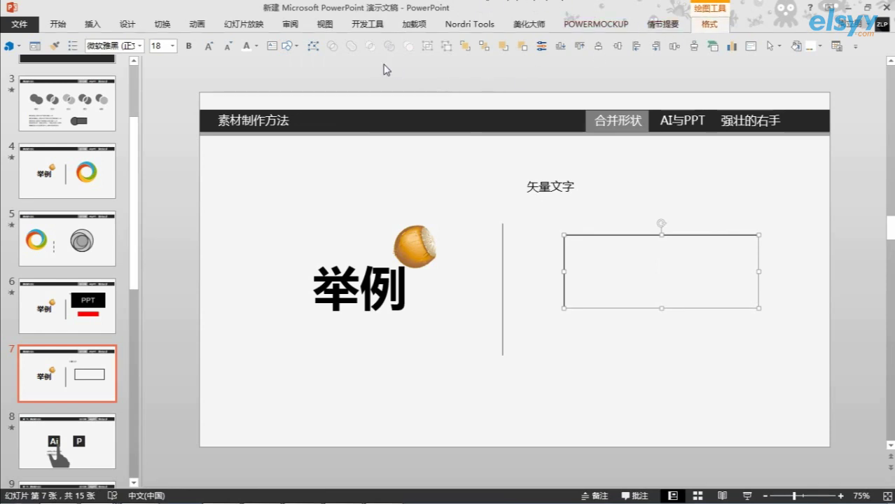
left_click(435, 42)
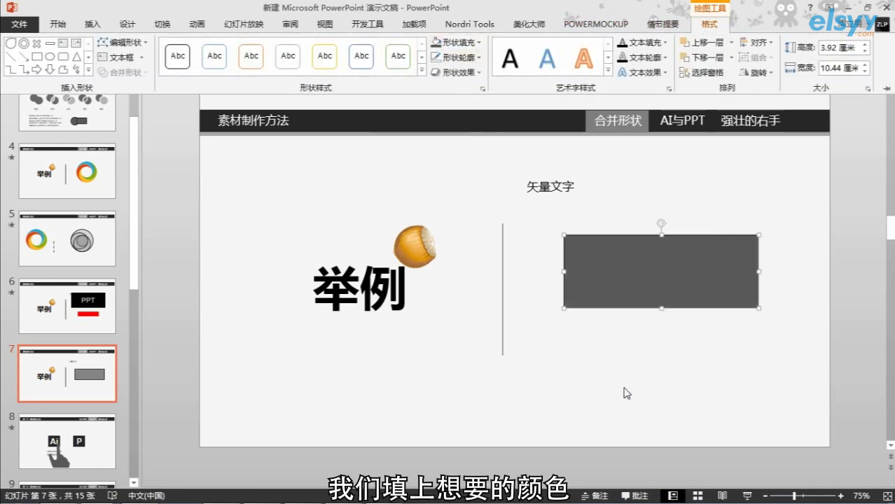
left_click(538, 360)
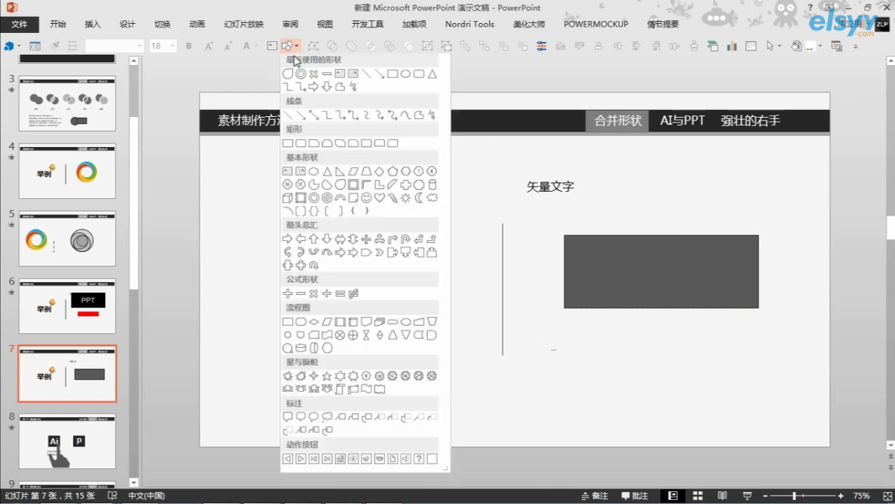
Step: Insert a text box below the dark gray rectangle and enter PPT in it
left_click(290, 46)
left_click(272, 48)
left_click(613, 354)
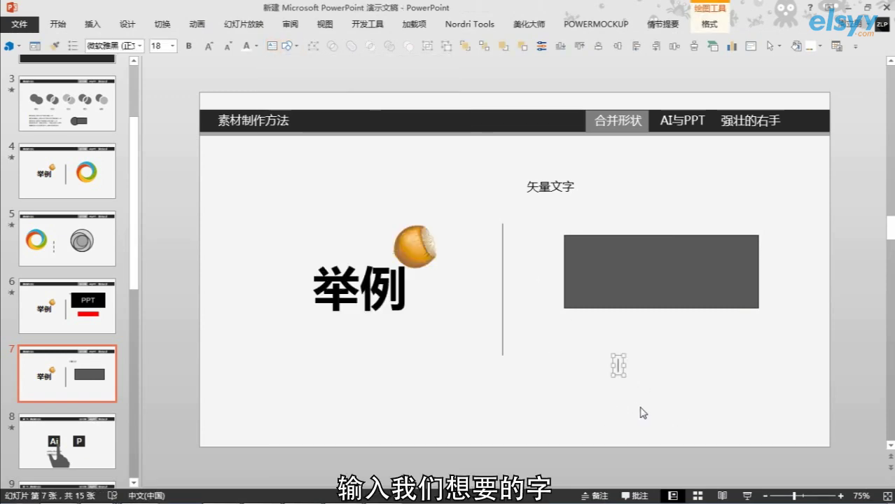
type("PPT")
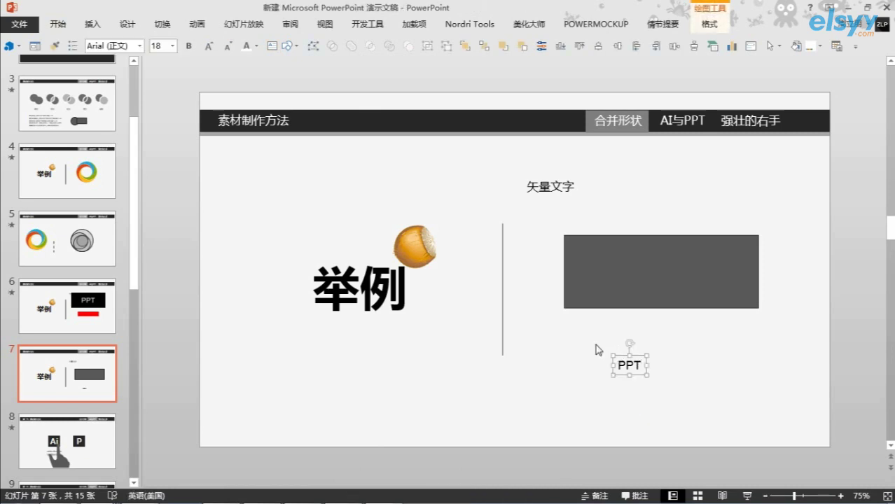
Step: Enlarge the PPT text to font size 48
left_click(208, 47)
left_click(208, 47)
left_click(209, 47)
left_click(209, 47)
left_click(208, 47)
left_click(209, 46)
left_click(209, 47)
left_click(209, 47)
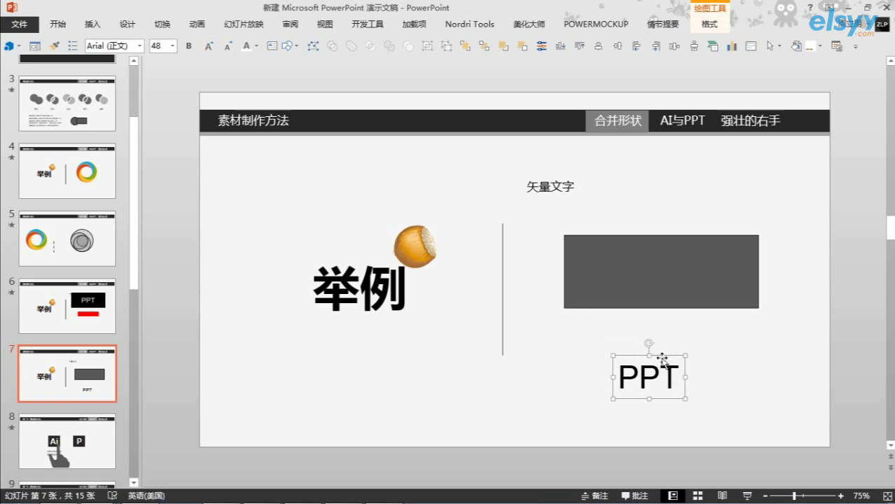
Step: Centre the PPT text on the dark gray rectangle and select both objects
left_click_drag(662, 356, 664, 248)
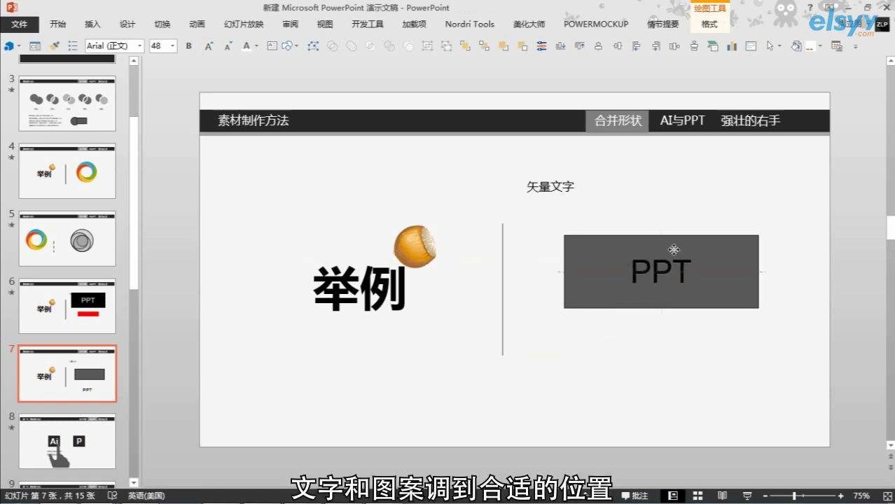
left_click(728, 265, "shift")
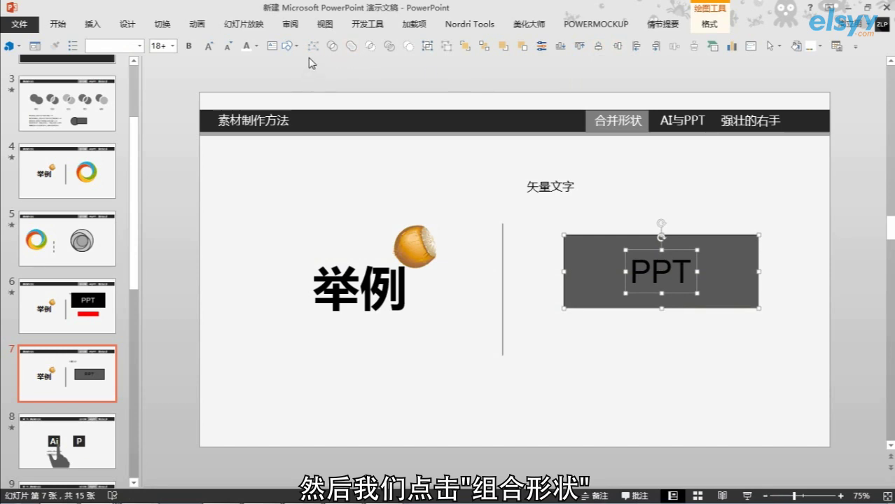
Step: Try the Combine operation on the rectangle and PPT text, shift the merged shape, and undo both changes
left_click(333, 47)
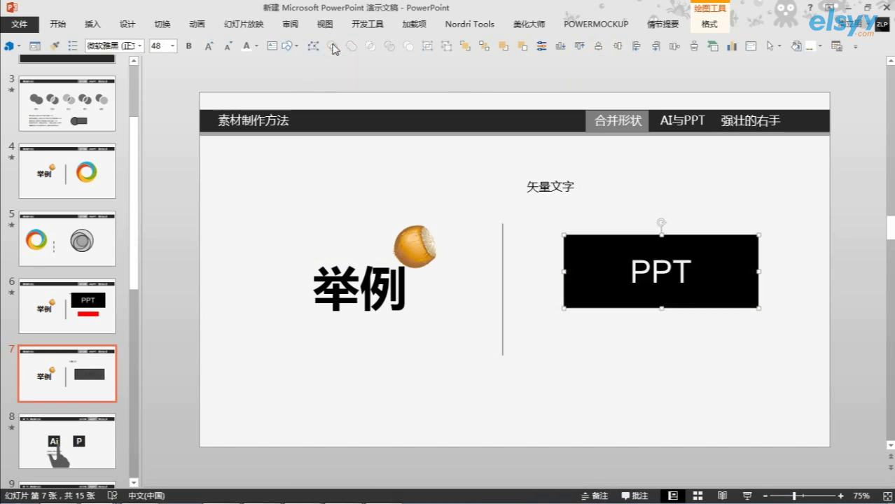
left_click_drag(712, 266, 734, 262)
key("ctrl+z")
key("ctrl+z")
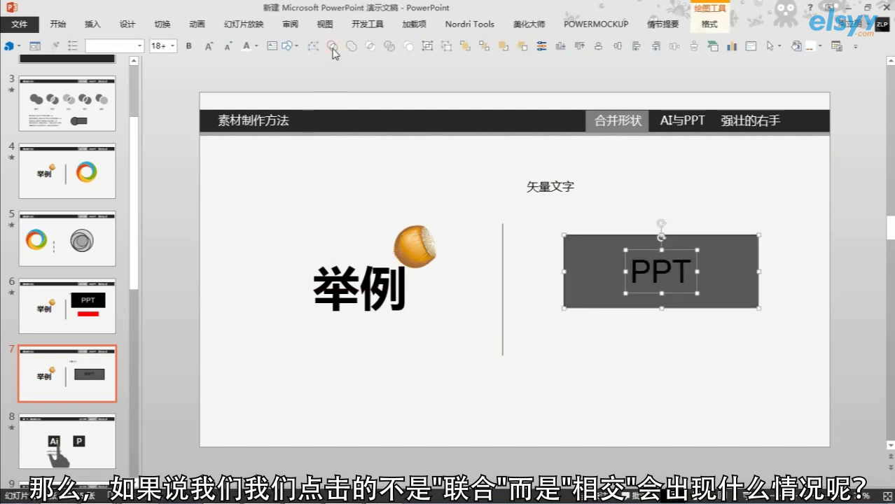
Step: Intersect the selected rectangle and PPT text to make a vector PPT shape, and reselect the result
left_click(372, 50)
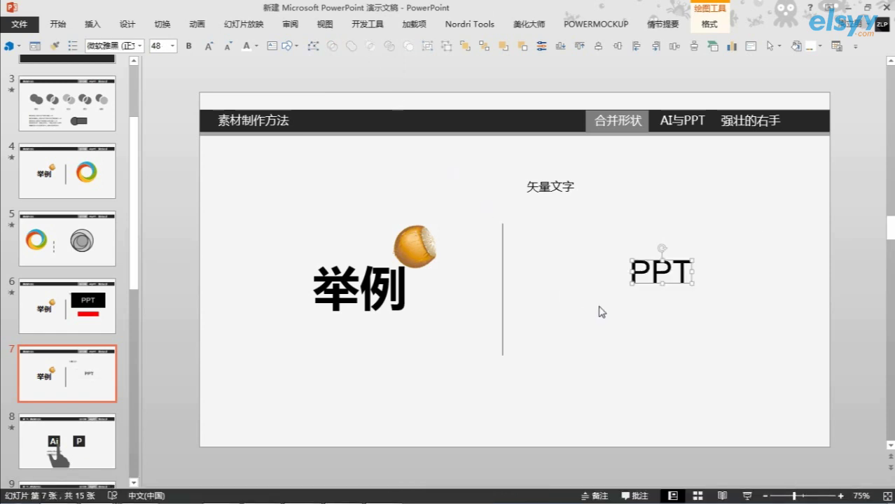
left_click(600, 308)
left_click(689, 260)
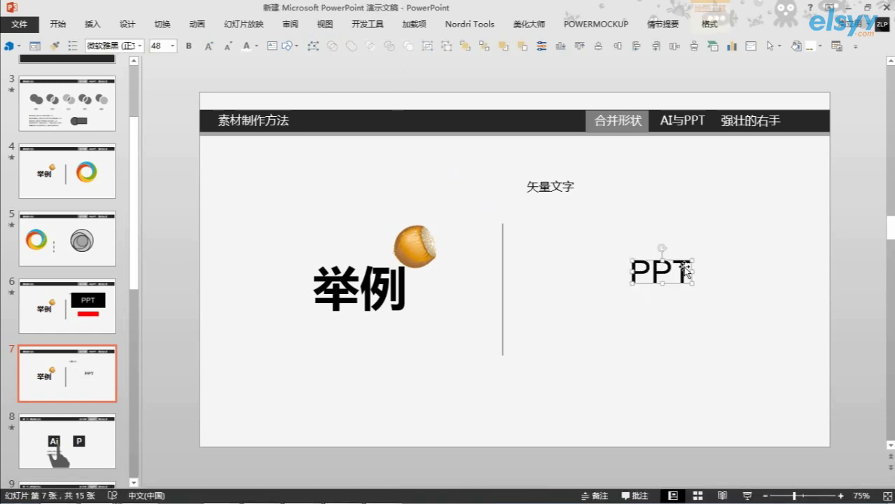
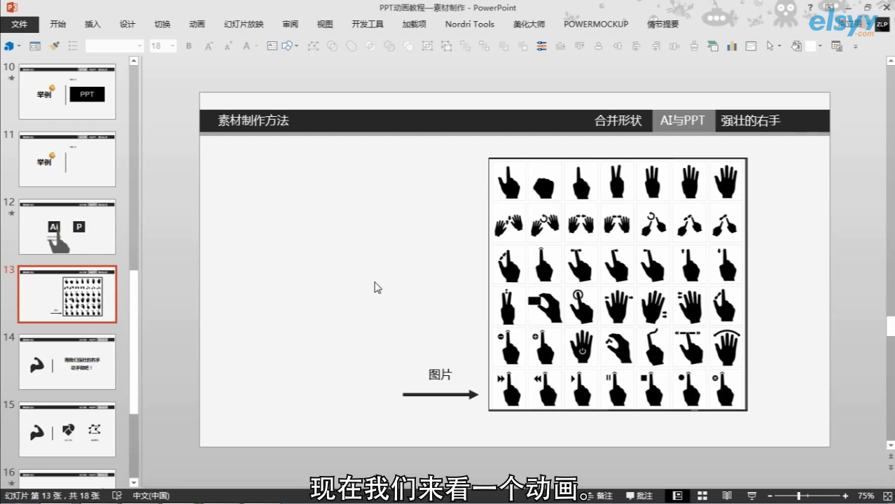
Step: Play the slide show from the slide with the Ai and P squares, exit it, and select the gray hand
left_click(76, 235)
key("shift+F5")
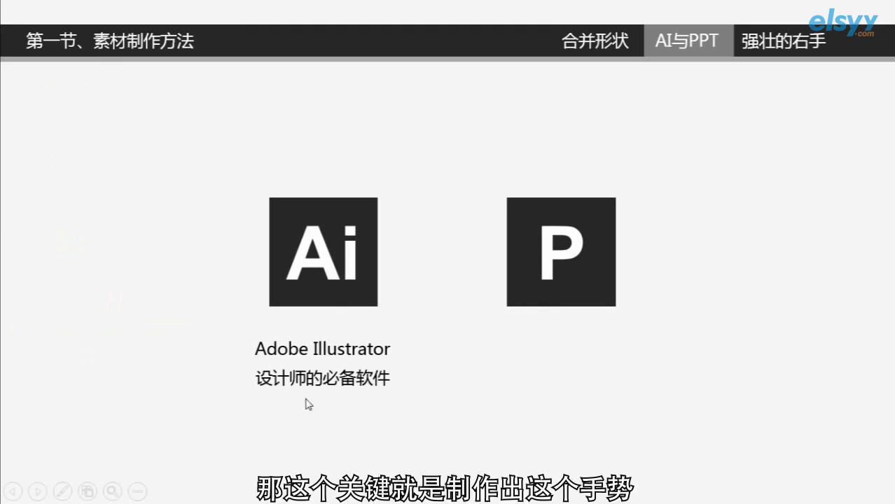
key("Escape")
left_click(448, 409)
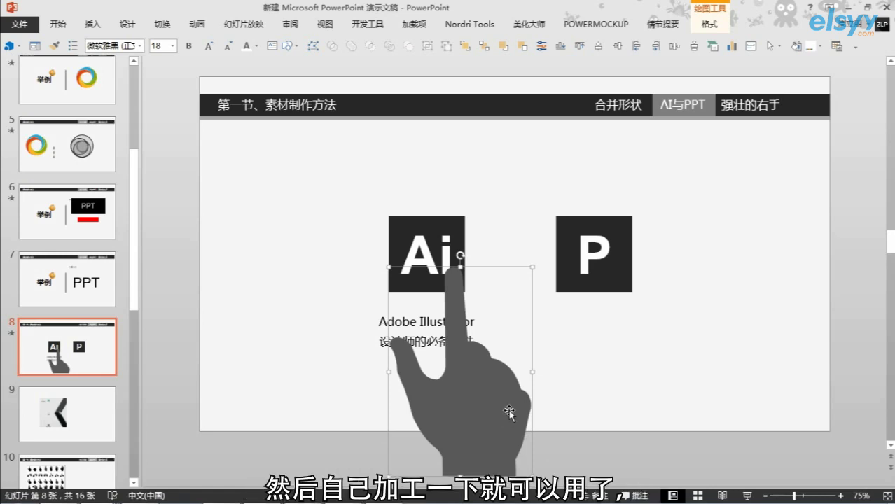
Step: Switch to Adobe Illustrator and select the first pointing-hand silhouette in the top row of the gesture sheet
mouse_move(169, 498)
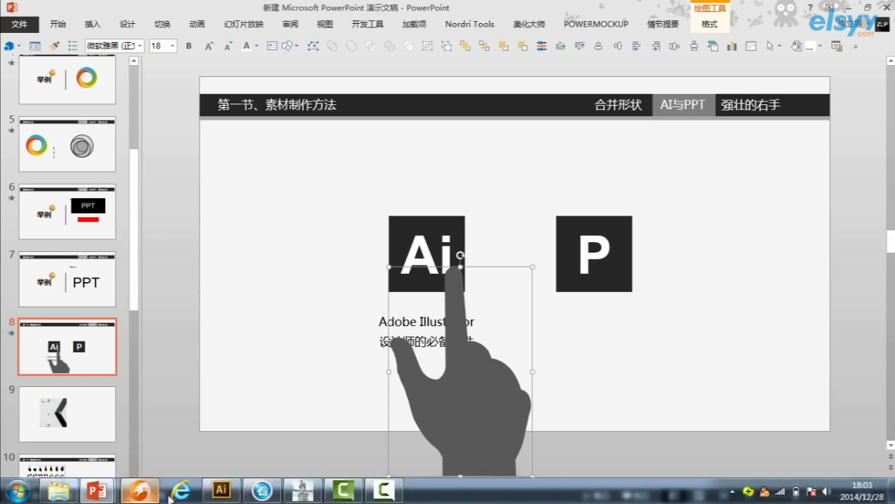
left_click(221, 490)
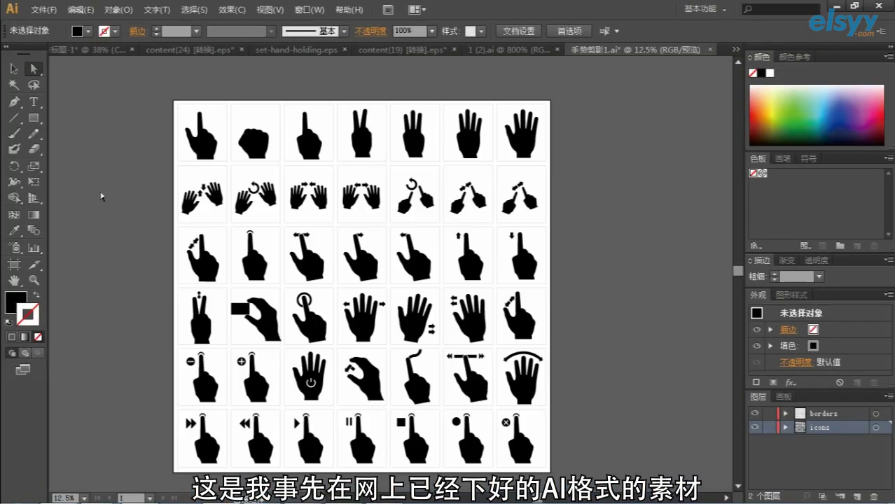
left_click(198, 138)
left_click(136, 137)
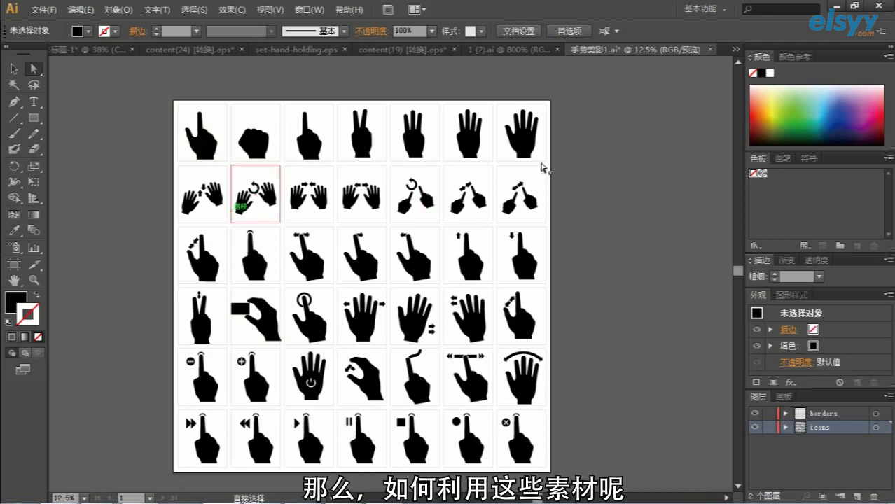
left_click(204, 148)
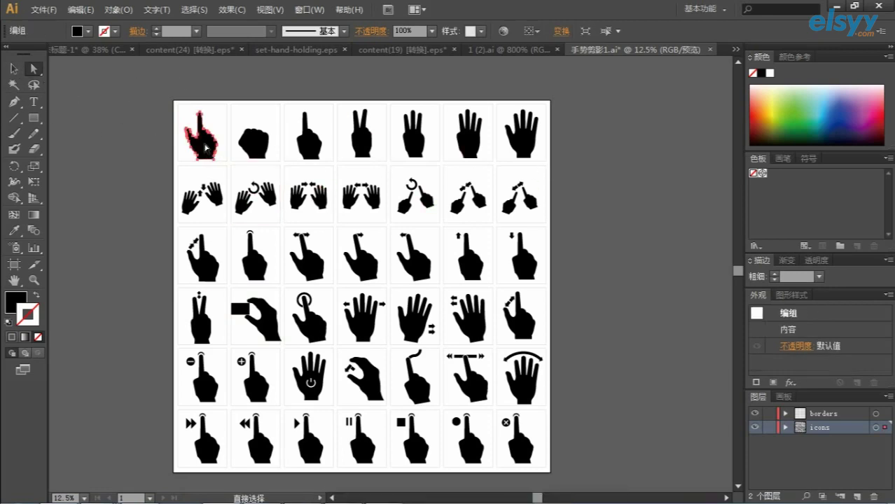
Step: Transfer the selected hand silhouette from Illustrator to slide 8 in PowerPoint, placing it over the P square
left_click_drag(206, 145, 144, 499)
left_click_drag(214, 492, 274, 296)
left_click_drag(398, 306, 405, 386)
left_click_drag(530, 127, 380, 203)
left_click_drag(359, 420, 564, 301)
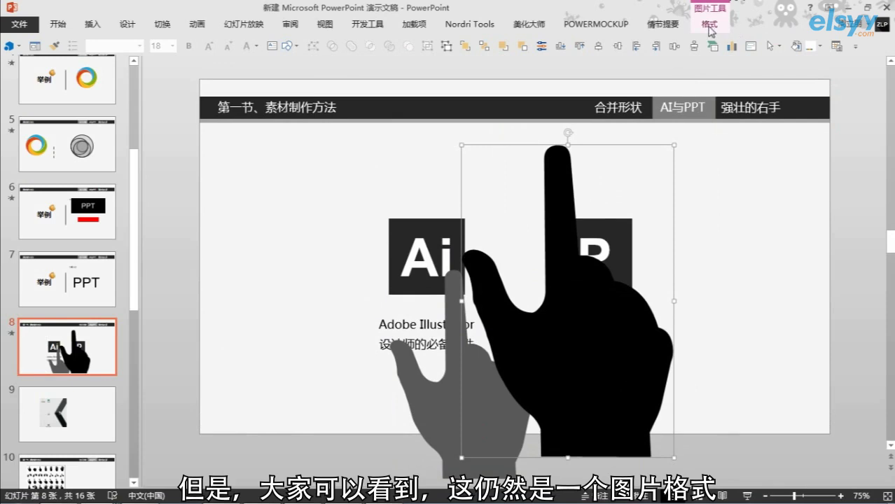
Step: Ungroup the imported hand picture, converting it to a Microsoft Office drawing object, and shift it right
left_click(710, 28)
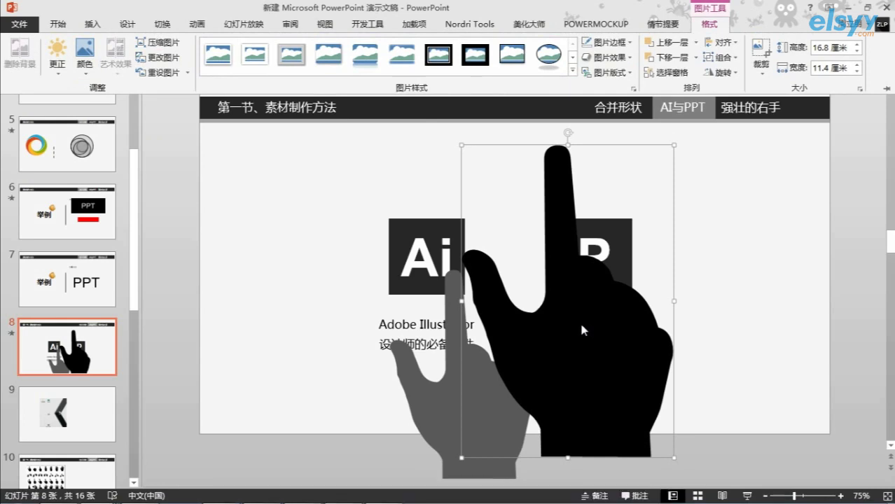
right_click(558, 308)
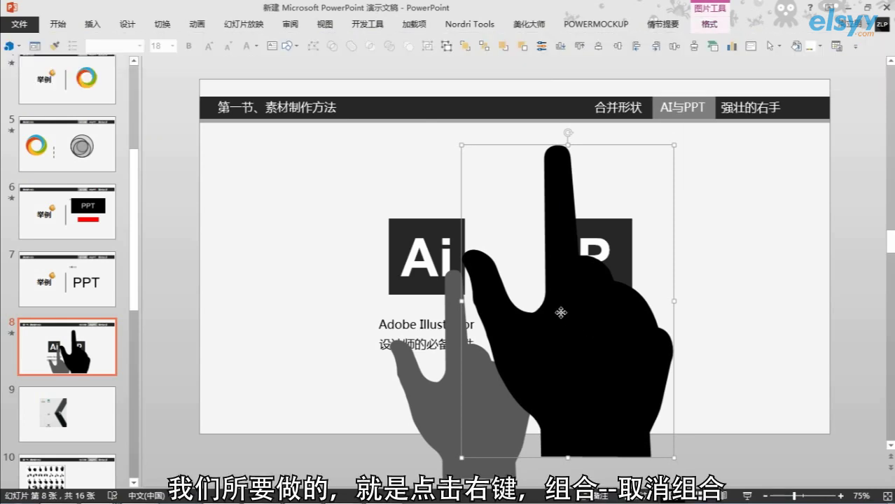
mouse_move(621, 161)
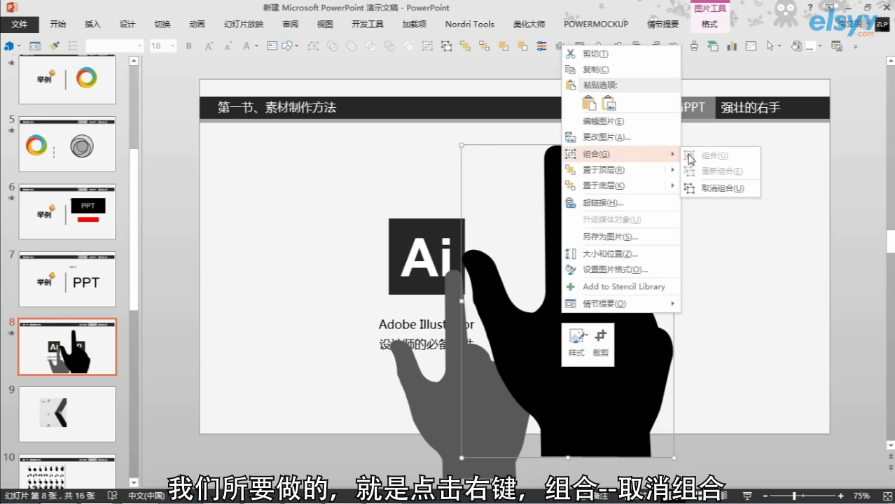
left_click(713, 187)
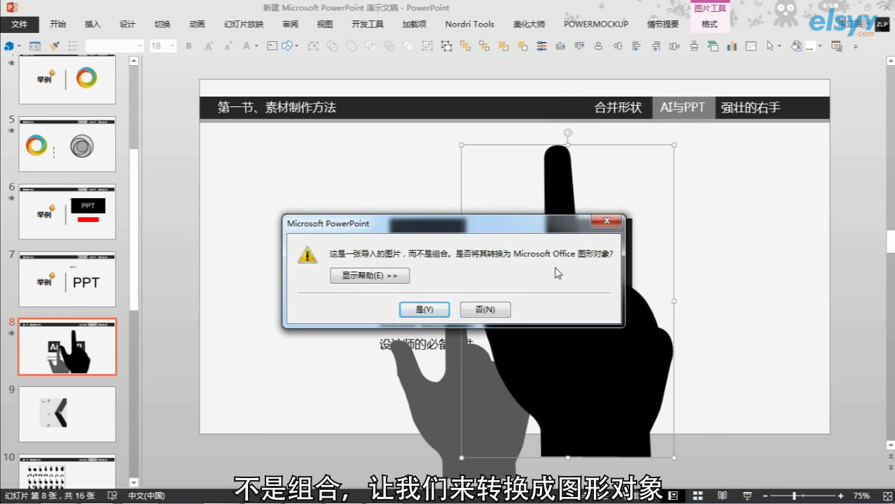
left_click(424, 308)
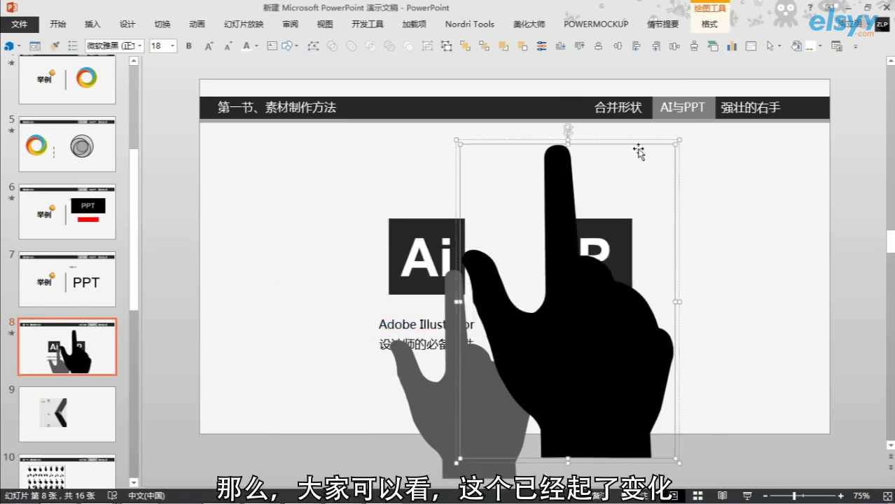
left_click_drag(653, 140, 722, 144)
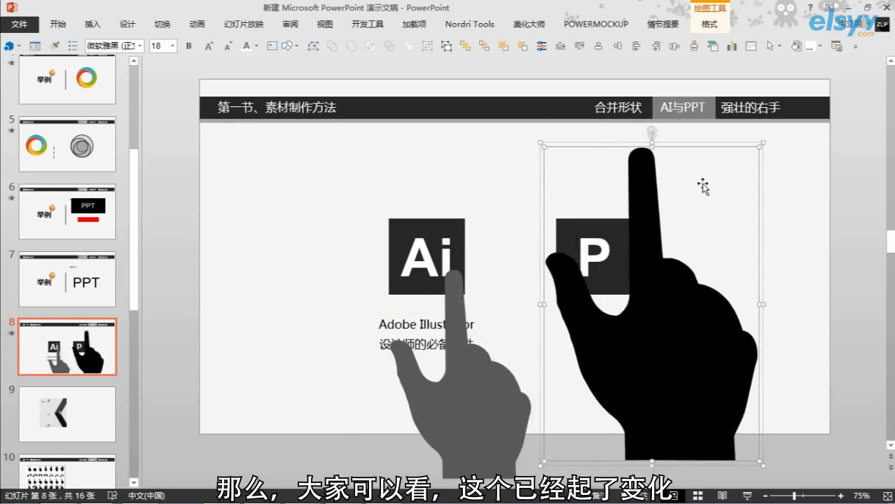
Step: Turn on point editing for the black hand to examine its outline vertices, and leave the editing mode
left_click(710, 26)
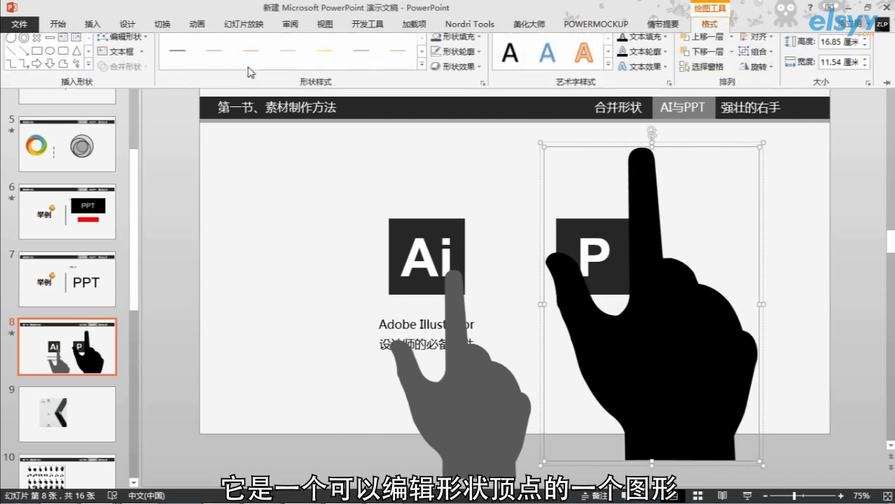
left_click(123, 50)
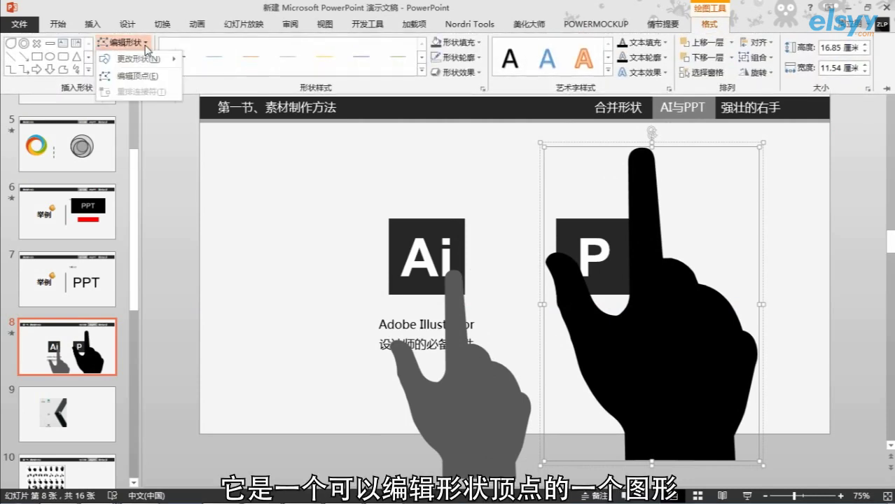
left_click(137, 81)
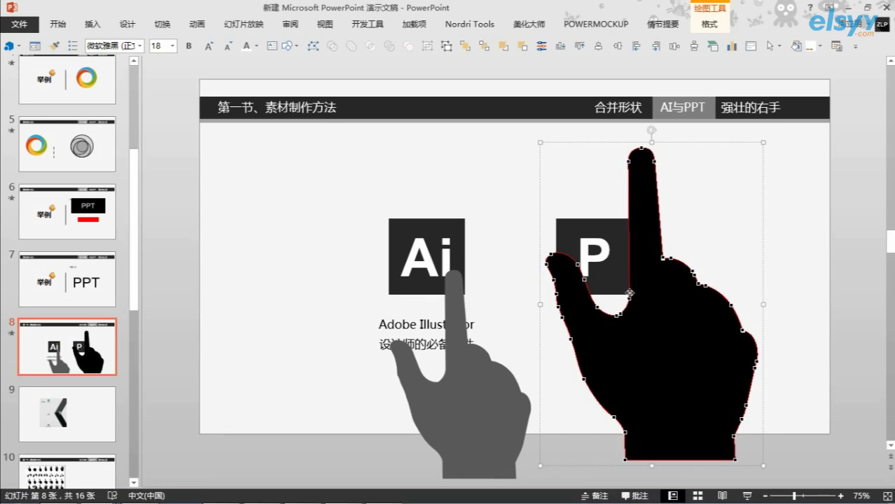
left_click(629, 293)
left_click(651, 356)
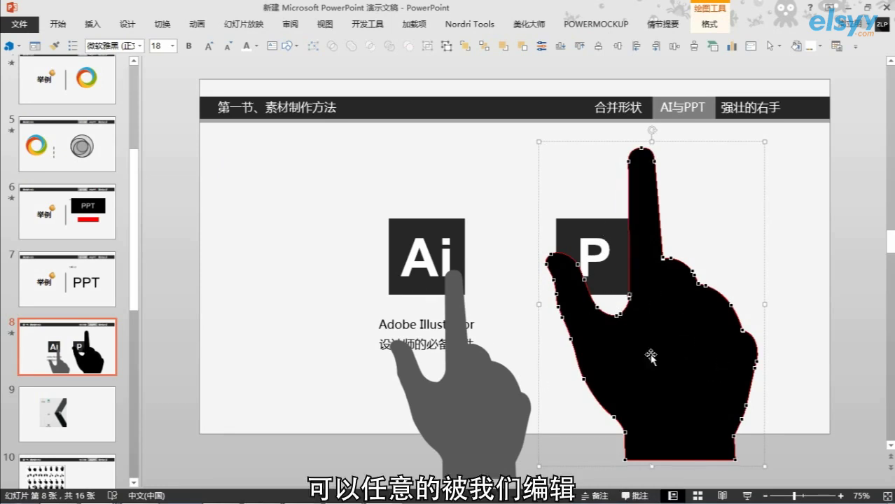
left_click(809, 205)
Step: Separate the black hand from its transparent frame and delete the frame
left_click(676, 320)
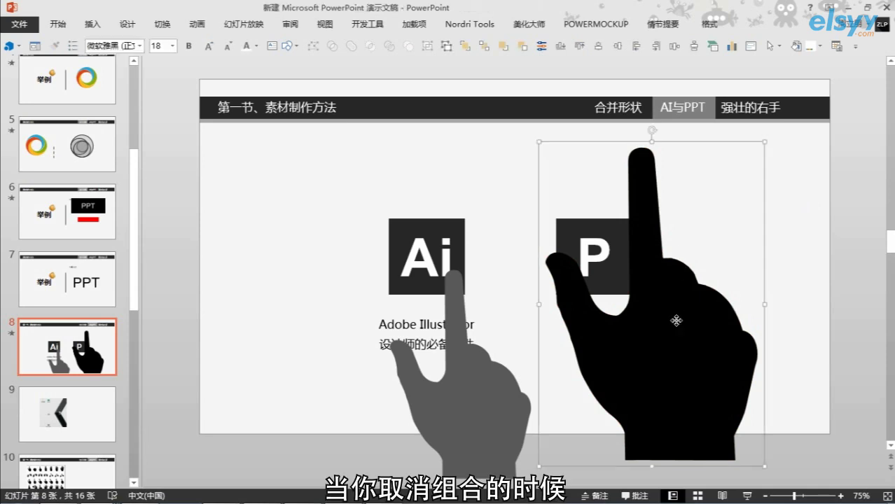
left_click_drag(676, 320, 723, 330)
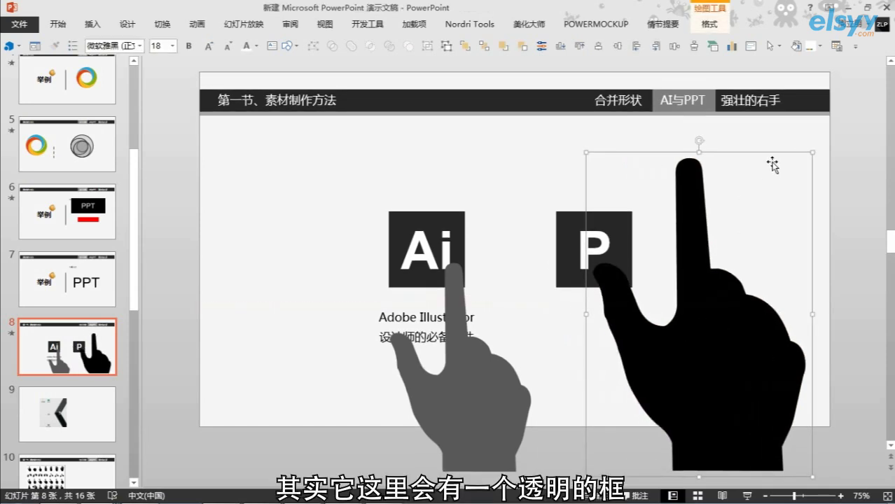
left_click_drag(773, 163, 562, 155)
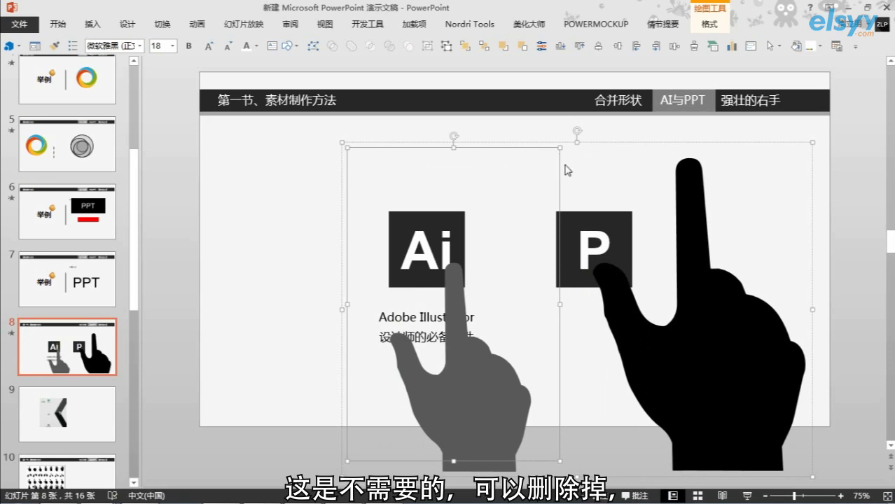
key("Delete")
Step: Shrink the black hand to about 12.6 cm high by 8.7 cm wide and place its fingertip over the P square
left_click_drag(707, 407, 649, 347)
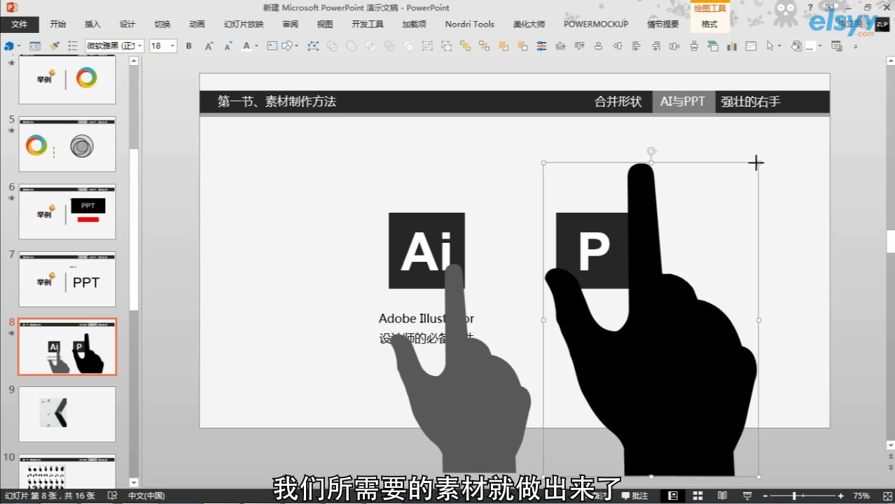
left_click_drag(760, 166, 696, 260)
left_click_drag(633, 395, 634, 370)
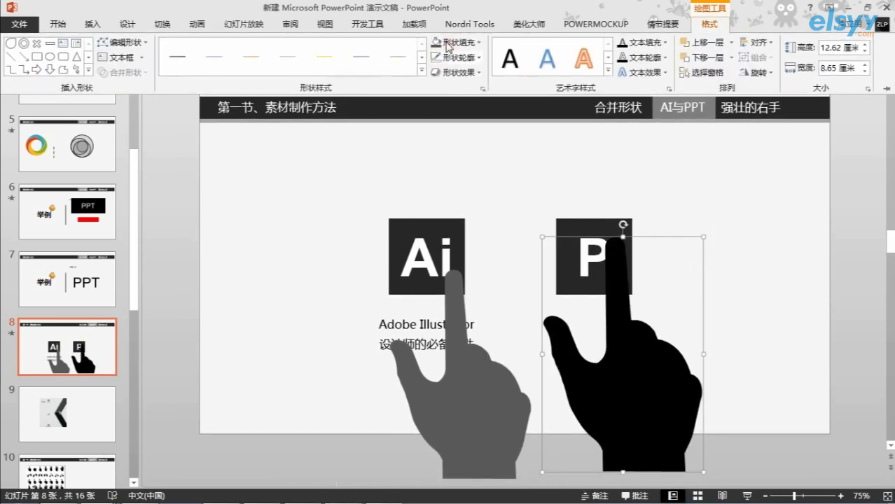
Step: Fill the black hand with the same dark gray as the other hand and shift it right, clear of the letter P
left_click(434, 42)
left_click(770, 301)
left_click(743, 370)
left_click_drag(648, 393, 676, 393)
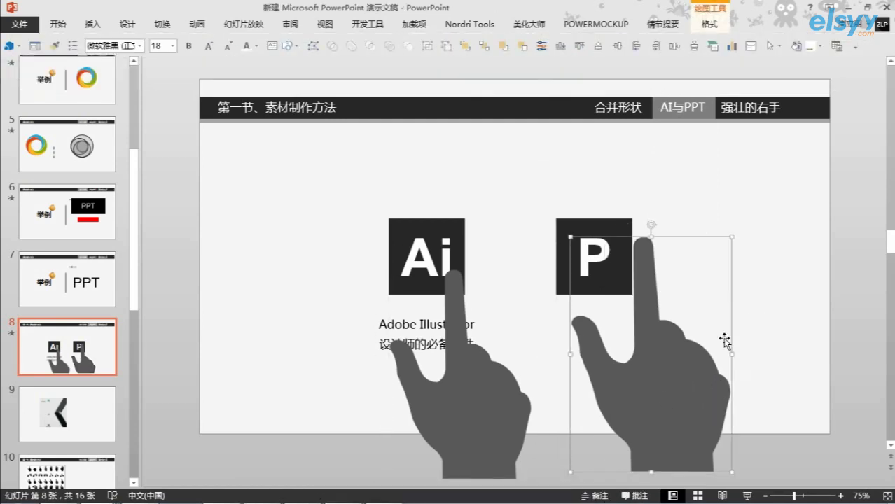
left_click(783, 287)
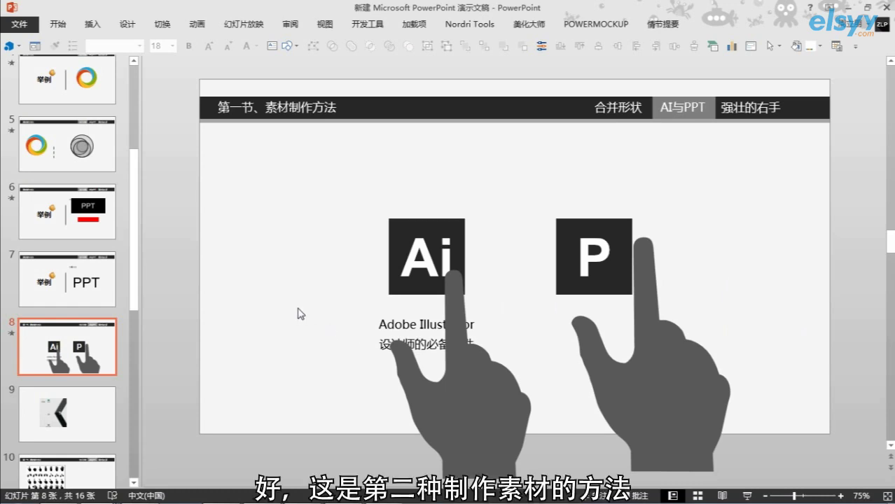
Step: Page forward through the slides to slide 12 on inserting shapes and editing points
key("Page_Down")
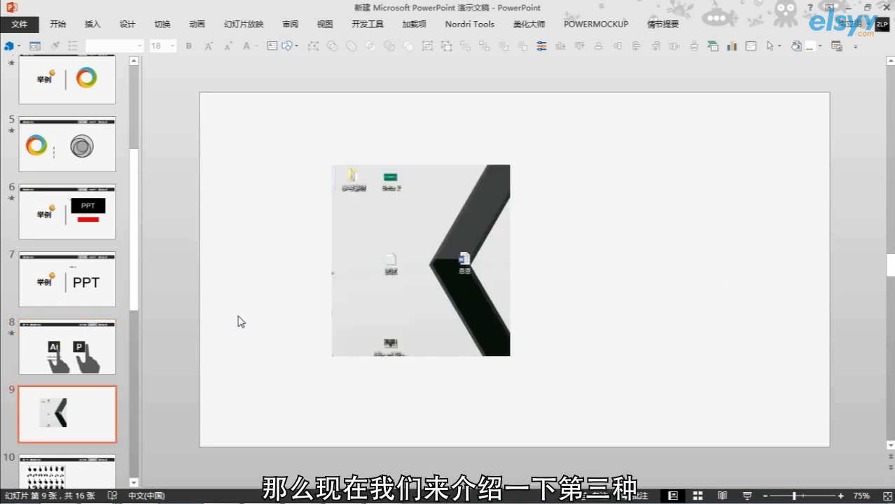
key("Page_Down")
key("Page_Down")
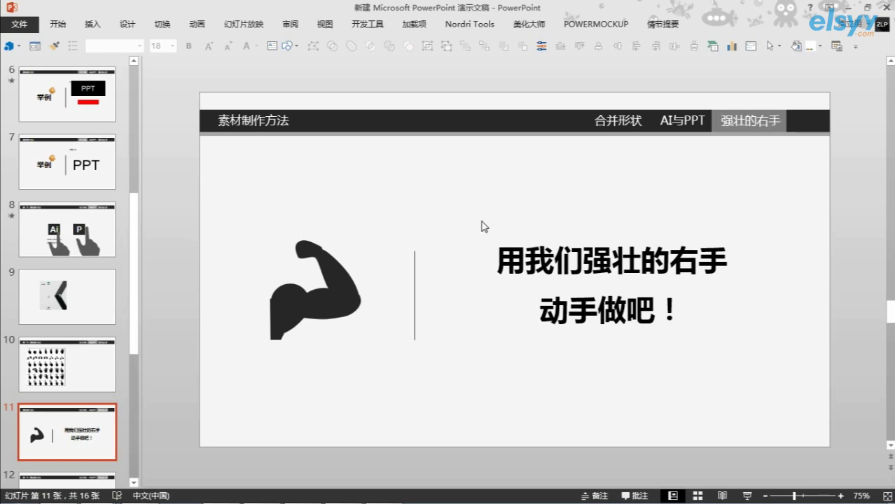
scroll(481, 226, "down", 1)
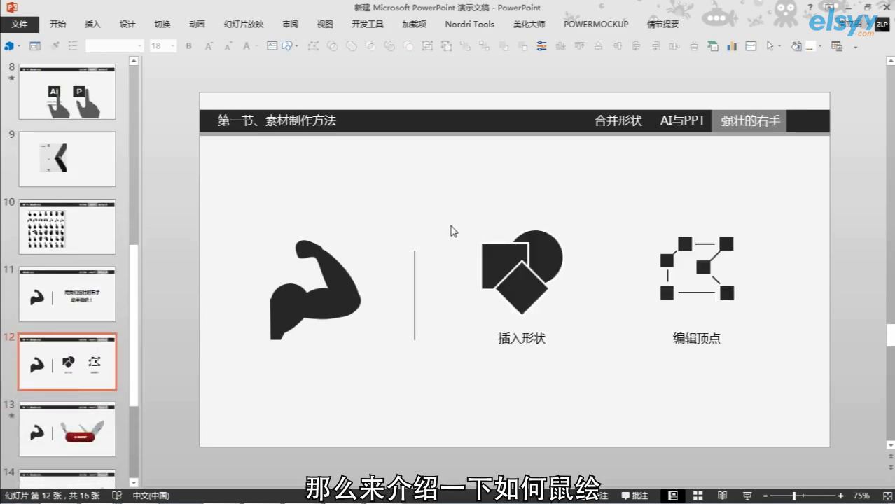
scroll(449, 231, "up", 1)
scroll(450, 231, "down", 1)
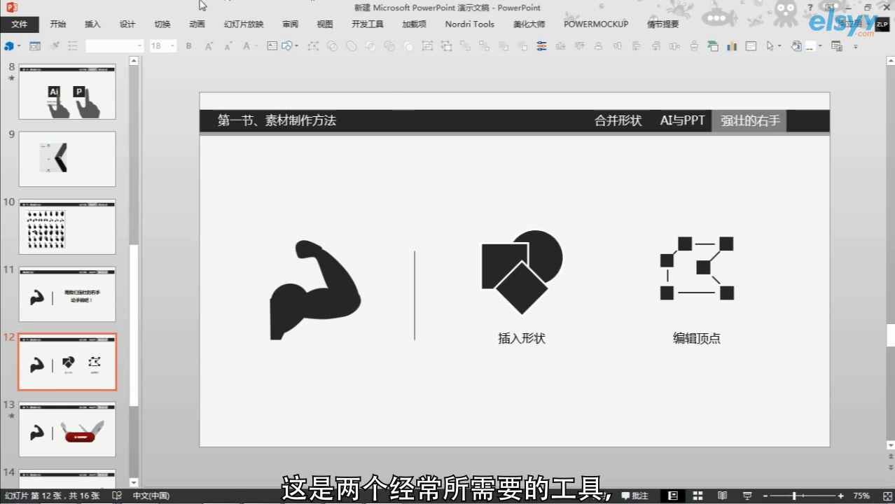
Step: Run the slide show to watch the pocket knife animation on slide 13, and return to normal view
left_click(243, 24)
left_click(50, 64)
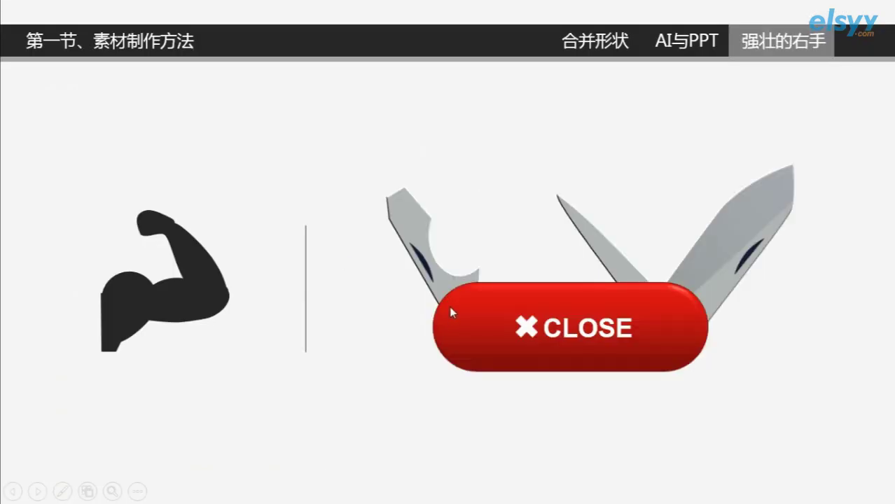
left_click(451, 304)
left_click(455, 303)
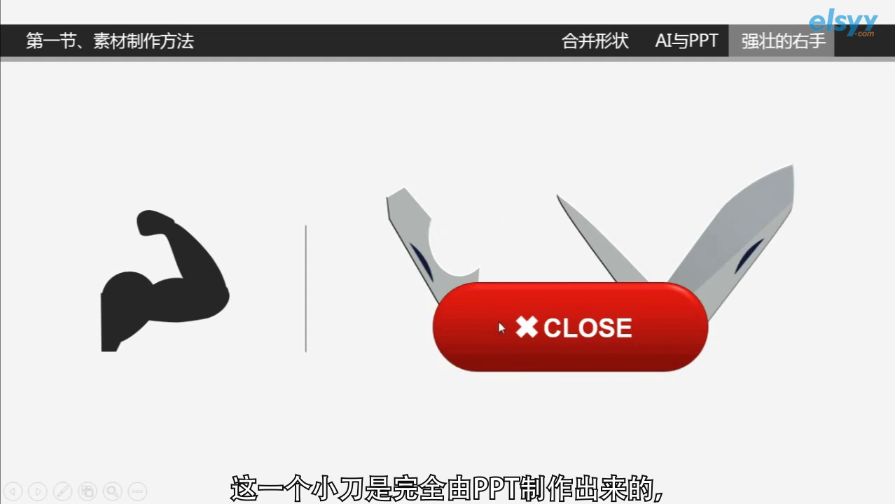
key("Escape")
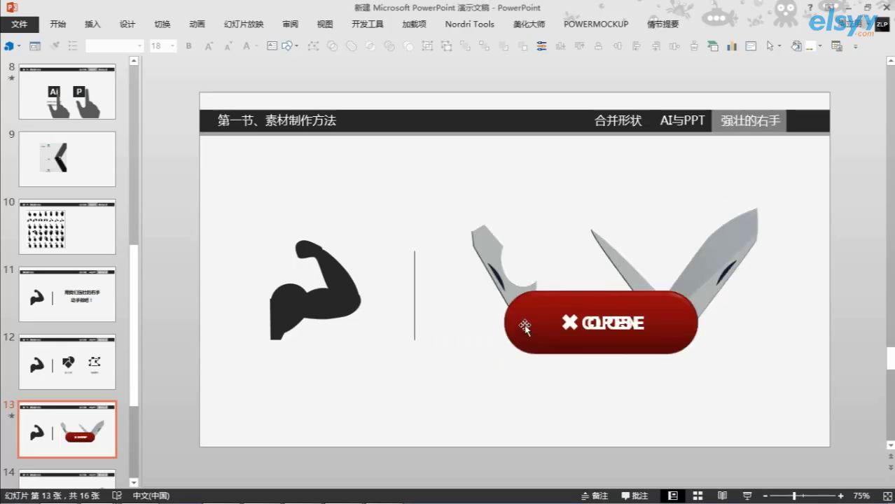
Step: Turn on point editing for the knife's notched blade to examine its outline vertices, and leave the editing mode
left_click(483, 241)
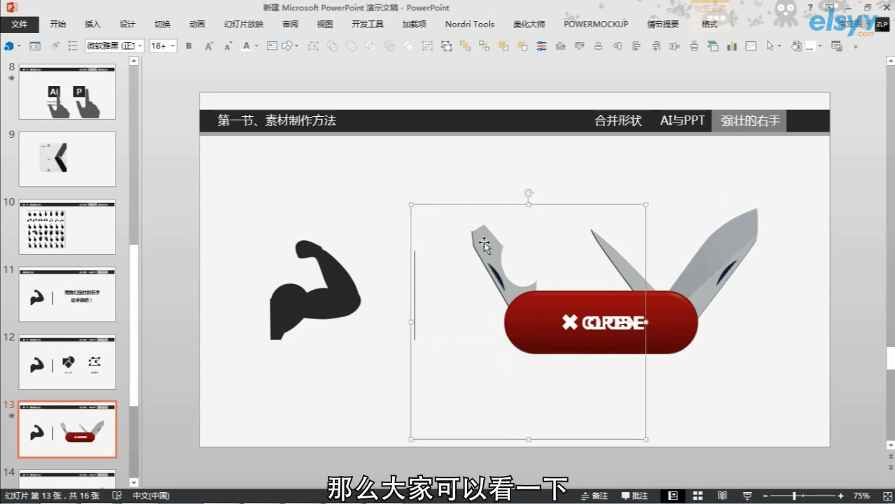
left_click(486, 246)
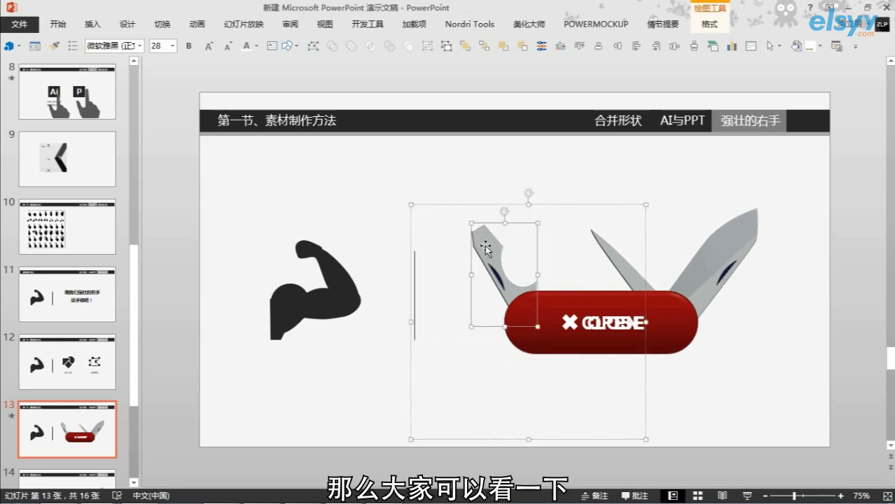
left_click(710, 24)
left_click(123, 43)
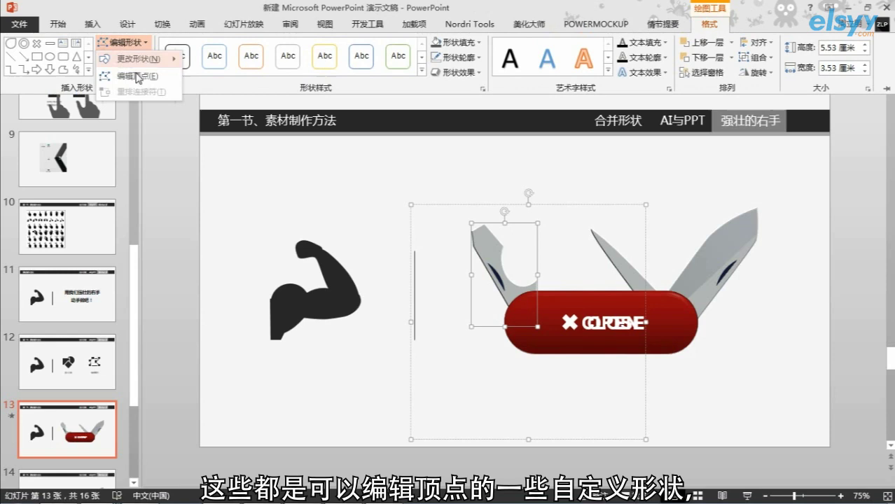
left_click(130, 75)
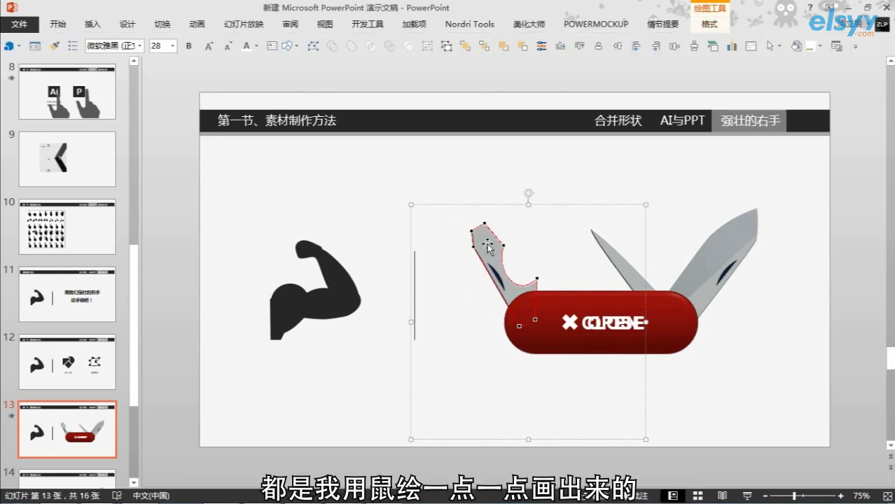
left_click(383, 204)
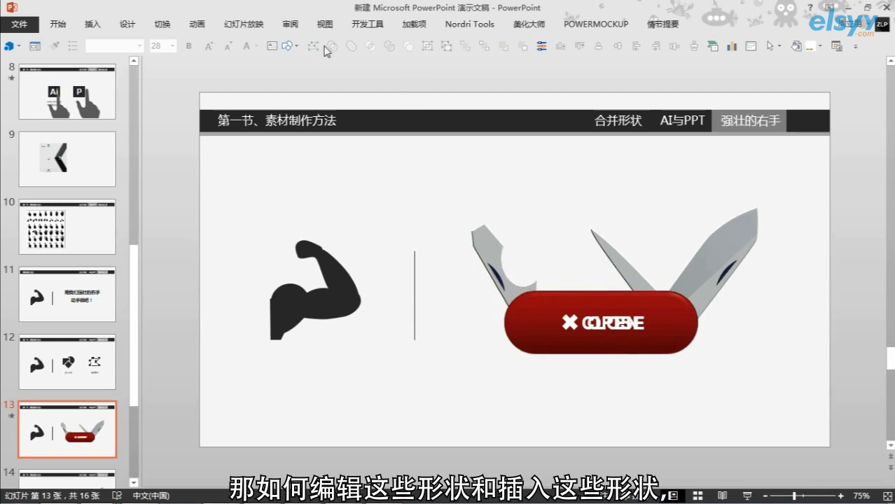
Step: Insert a rounded rectangle over the middle of the red knife handle, matching the handle's height
left_click(295, 47)
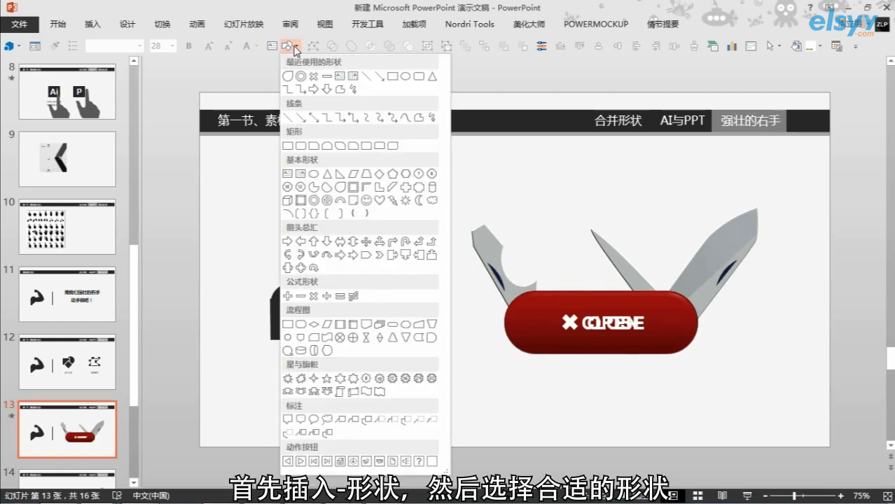
left_click(93, 26)
left_click(92, 26)
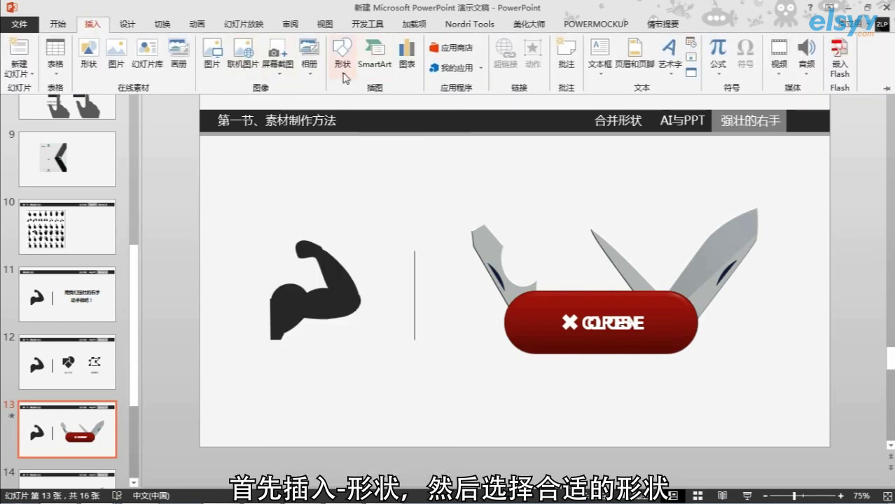
left_click(342, 63)
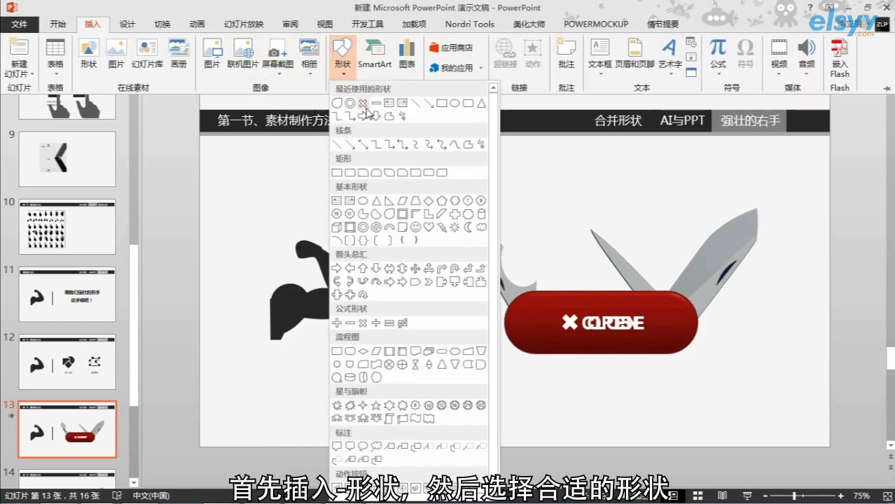
left_click(467, 104)
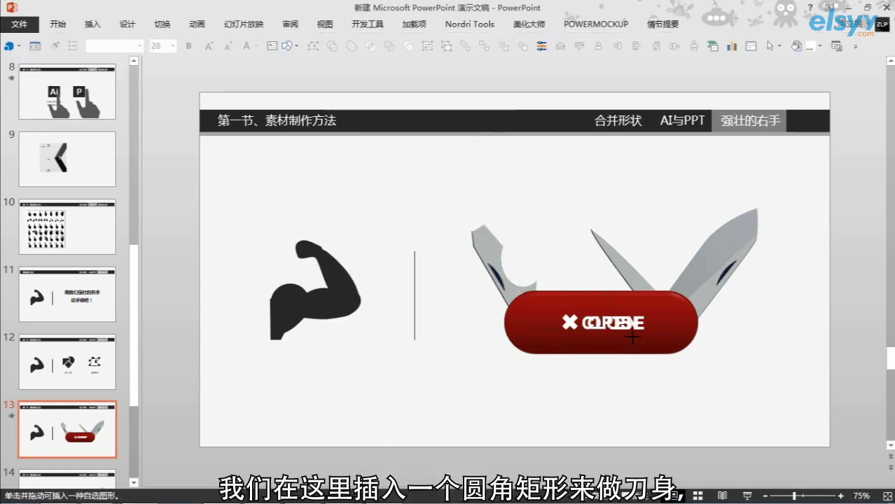
left_click_drag(675, 352, 524, 290)
Step: Round the rectangle's corners fully into semicircular ends and widen it on both sides to cover the whole handle
scroll(566, 294, "up", 3)
scroll(483, 240, "up", 5)
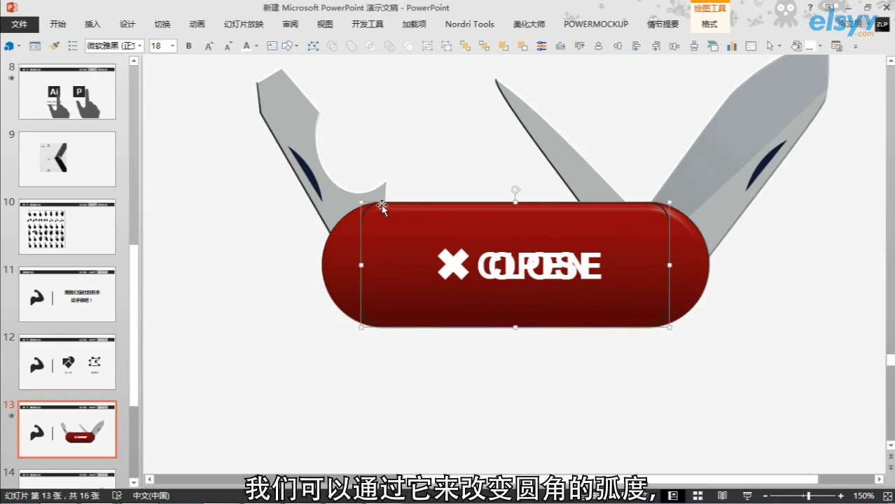
left_click_drag(383, 205, 398, 215)
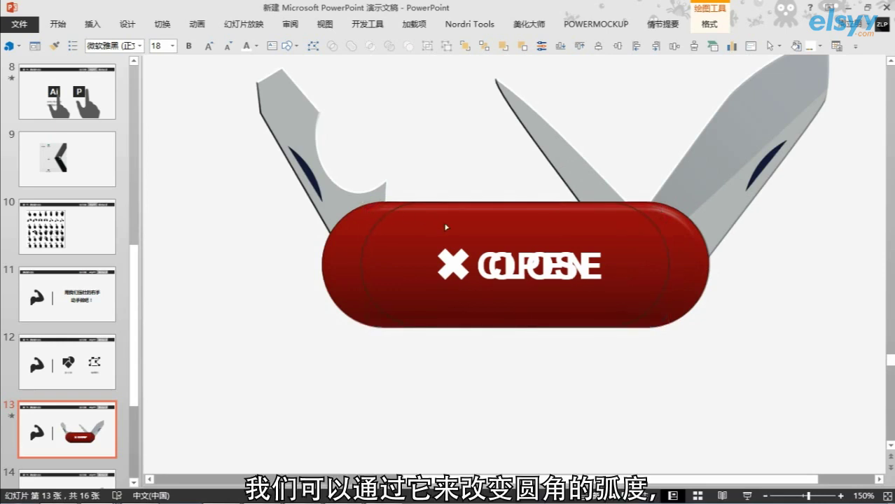
left_click(366, 234)
left_click_drag(360, 261, 319, 261)
left_click_drag(668, 264, 706, 267)
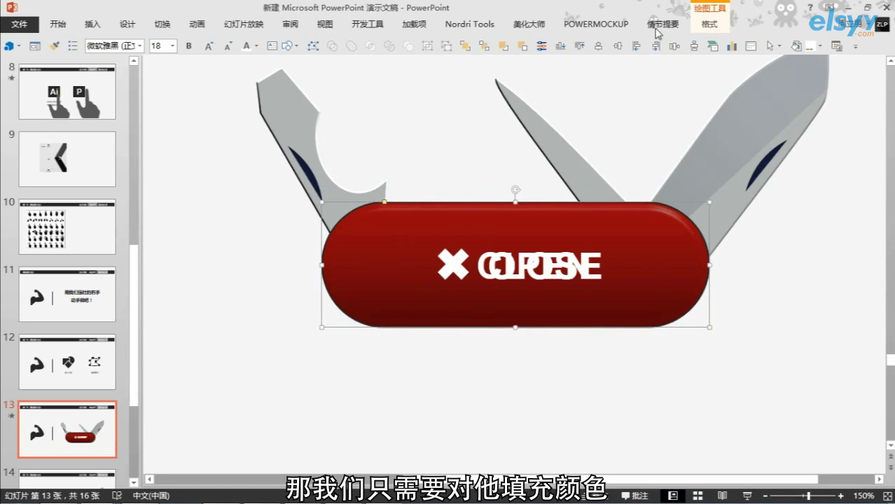
Step: Fill the rounded rectangle on the knife handle with dark gray
left_click(710, 24)
left_click(442, 40)
left_click(759, 344)
left_click(473, 245)
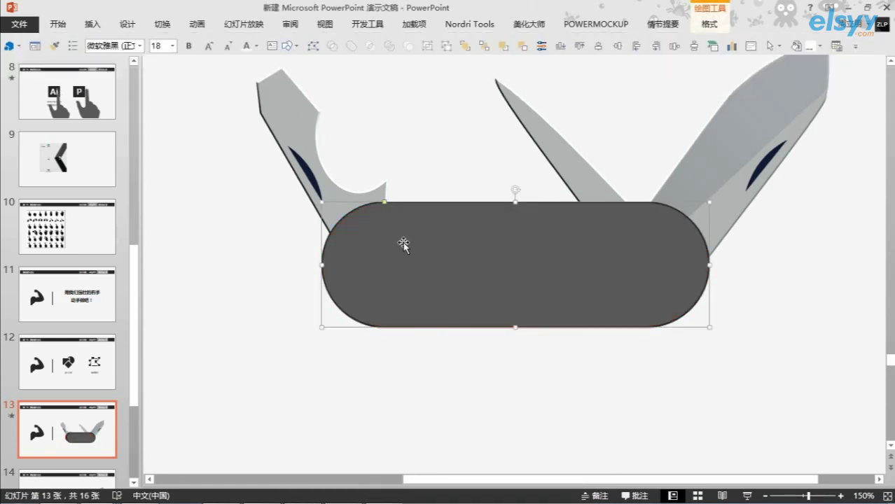
left_click(227, 168)
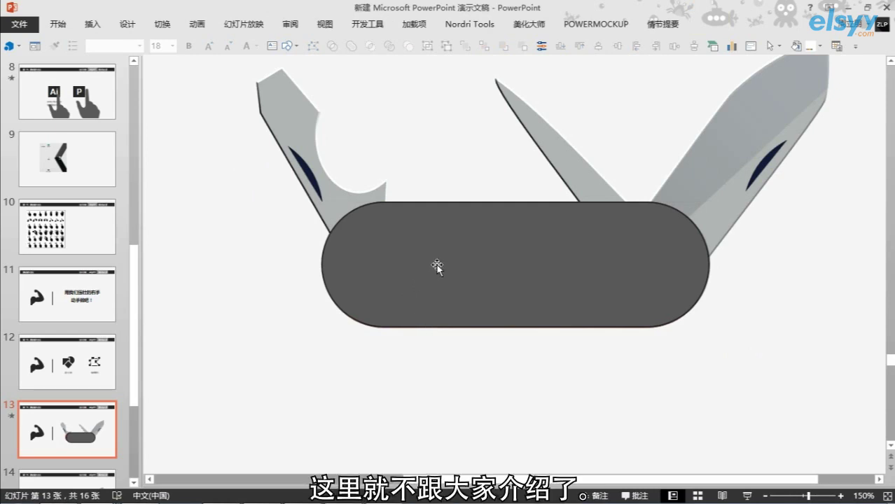
Step: Trace the notched blade with a closed freeform of straight segments through its key corners, ending inside the handle
scroll(439, 270, "up", 1)
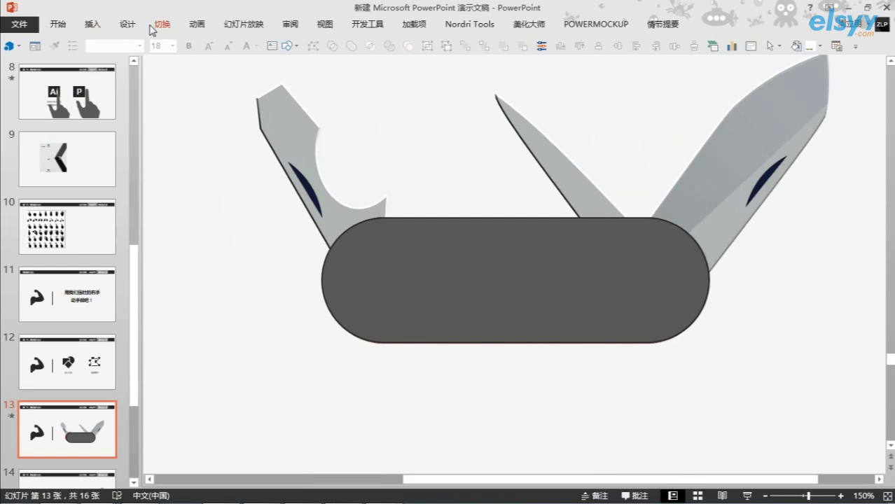
left_click(292, 48)
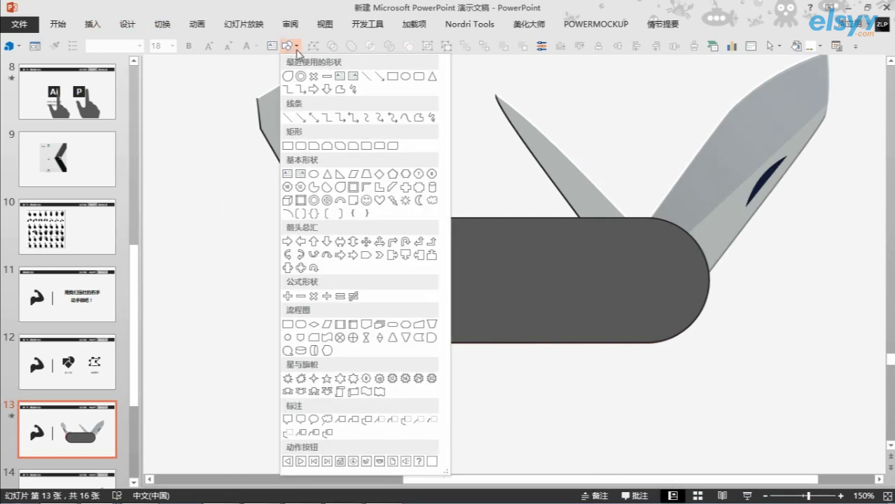
left_click(340, 89)
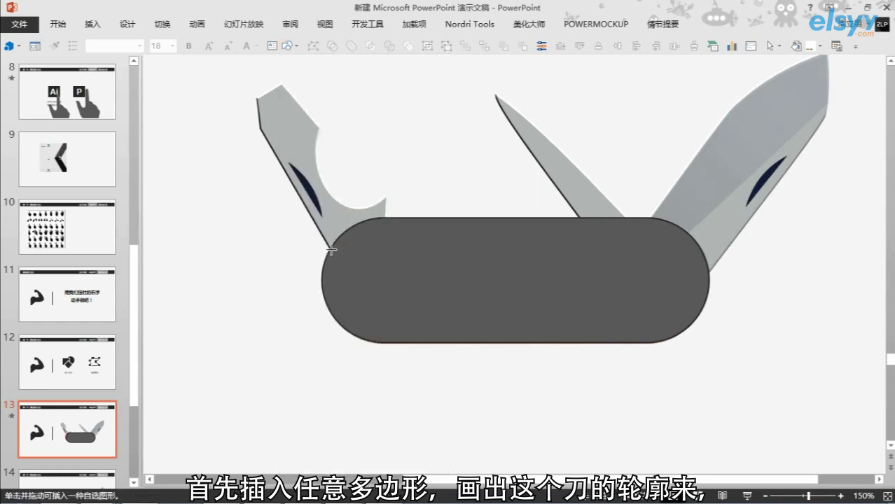
left_click(346, 276)
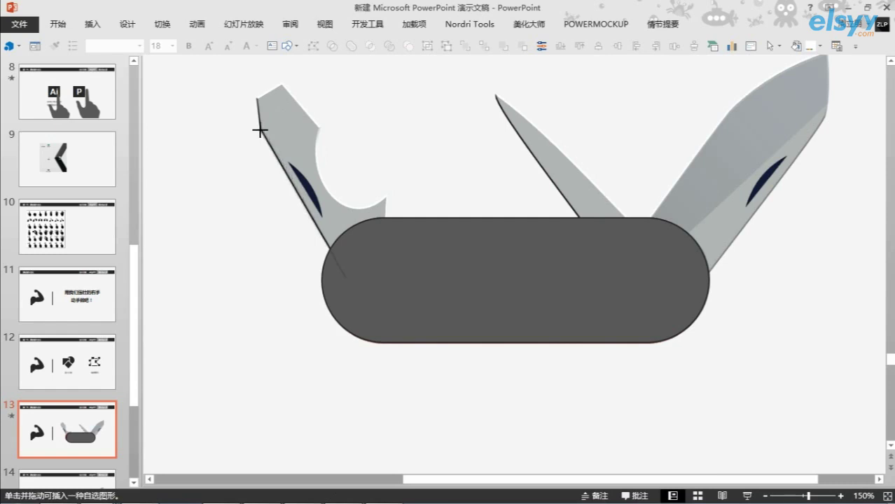
left_click(259, 131)
left_click(255, 93)
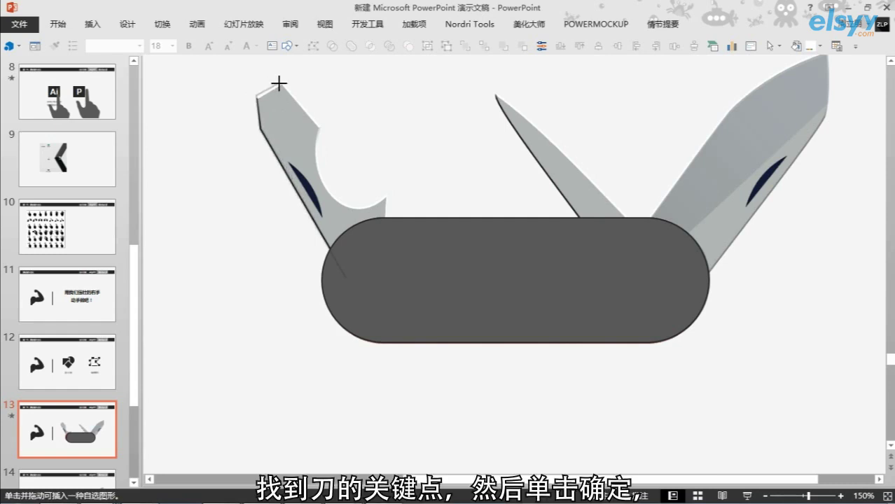
left_click(279, 81)
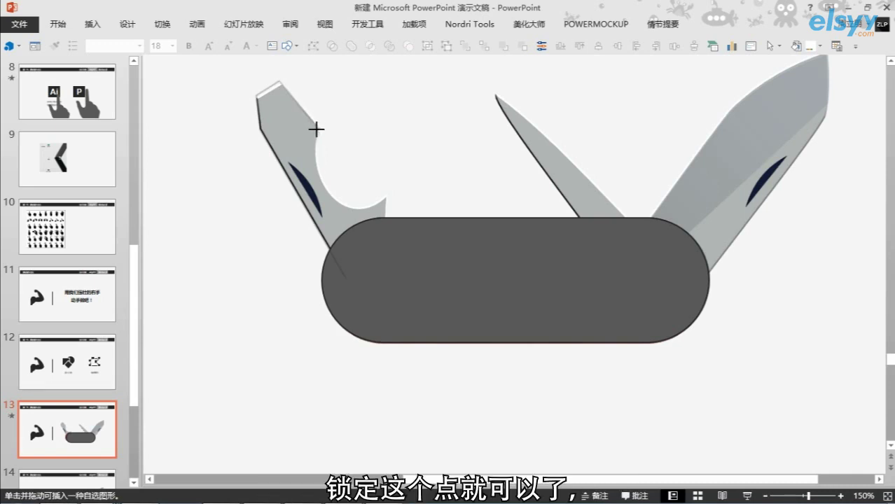
left_click(318, 131)
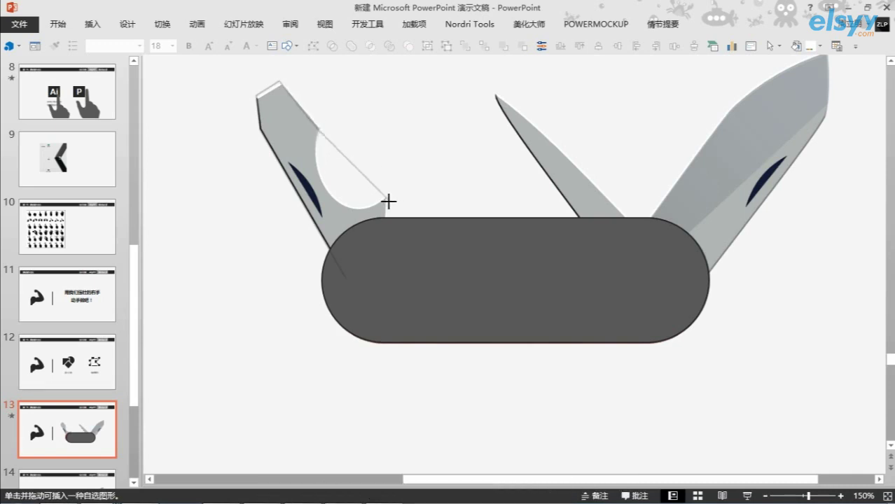
left_click(386, 199)
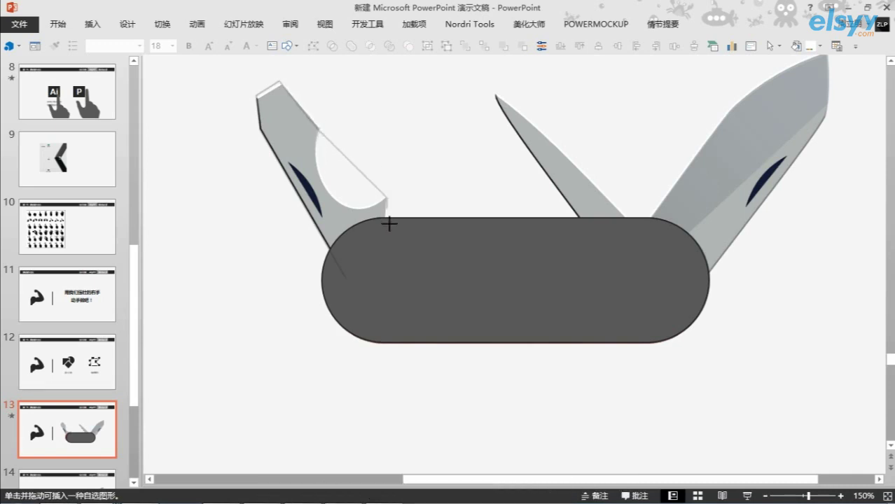
left_click(376, 284)
double_click(344, 274)
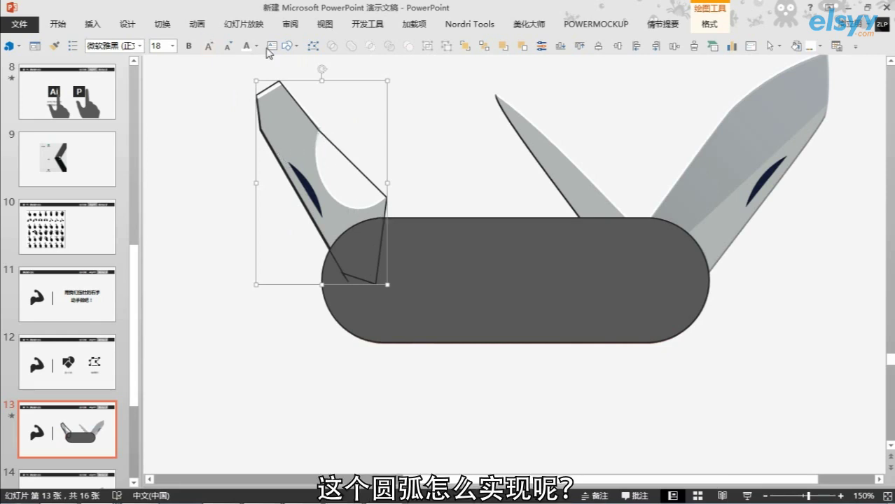
Step: Edit the freeform's points, curving the segment across the notch with both end handles to follow the blade's round cutout
left_click(313, 49)
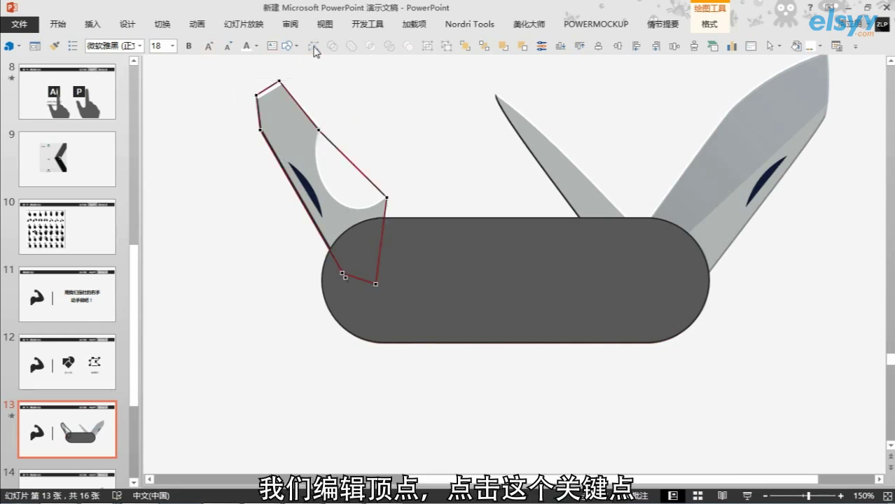
left_click(317, 129)
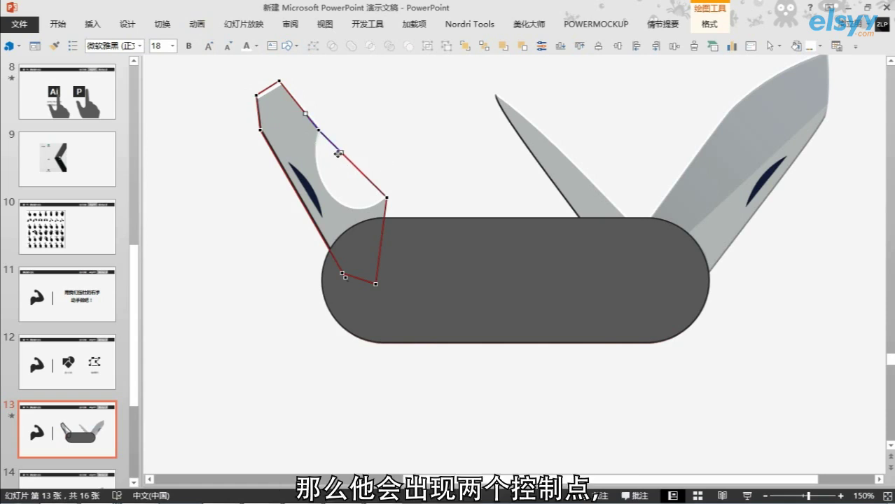
left_click_drag(341, 152, 298, 206)
left_click(386, 198)
left_click_drag(363, 173, 365, 220)
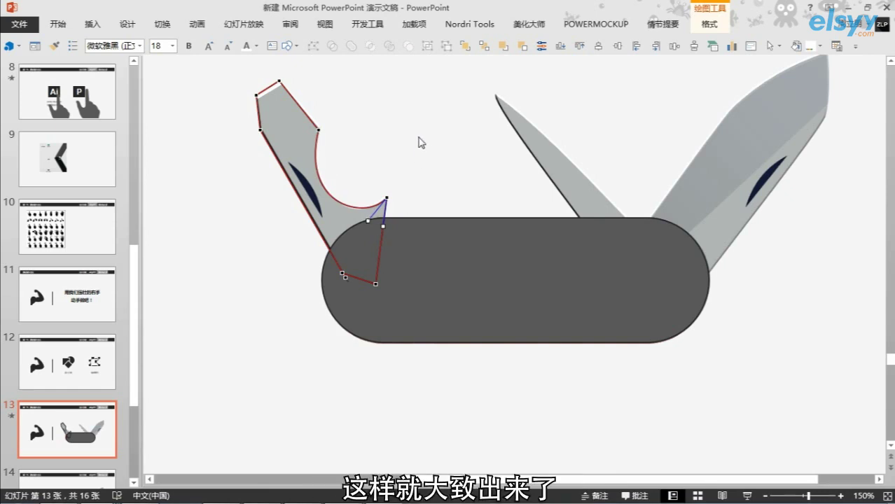
left_click(429, 157)
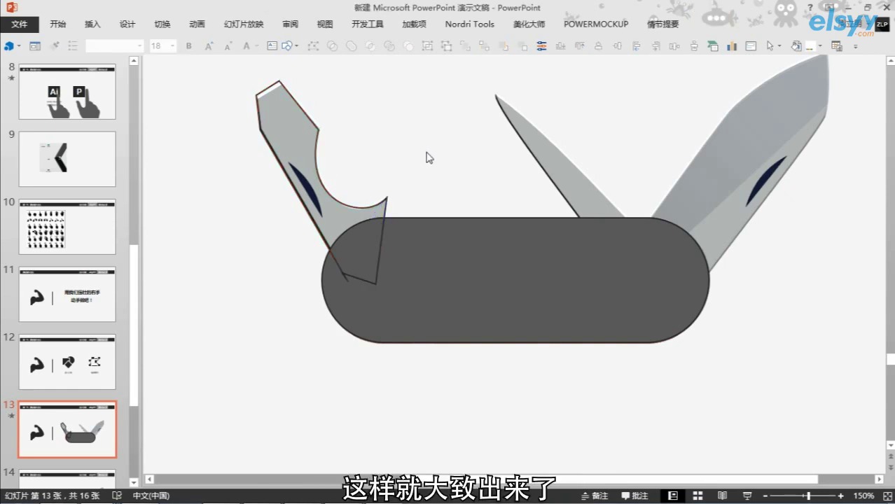
left_click(320, 183)
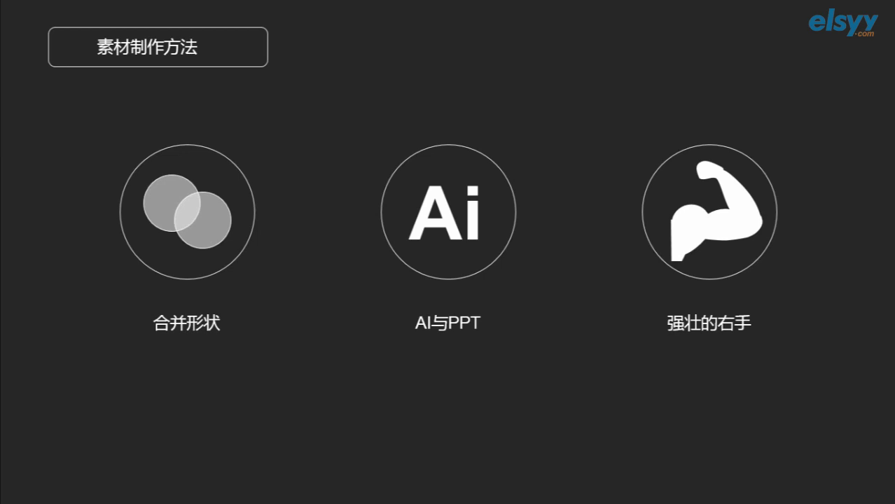
Step: Advance the slide show from the summary of methods to the closing slide
key("Right")
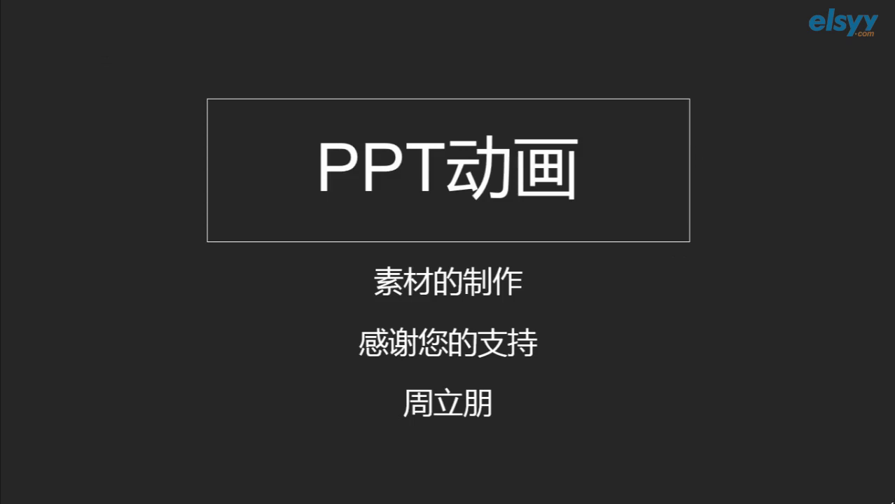